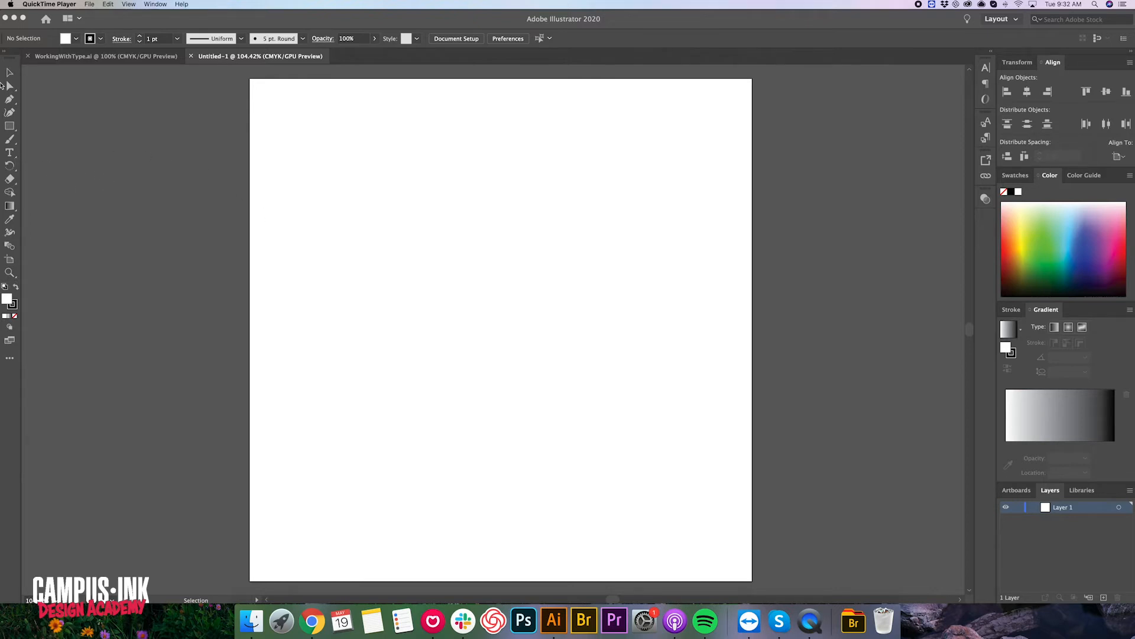
Add a line of point text reading "Type" near the artboard's upper-left corner
left_click(18, 156)
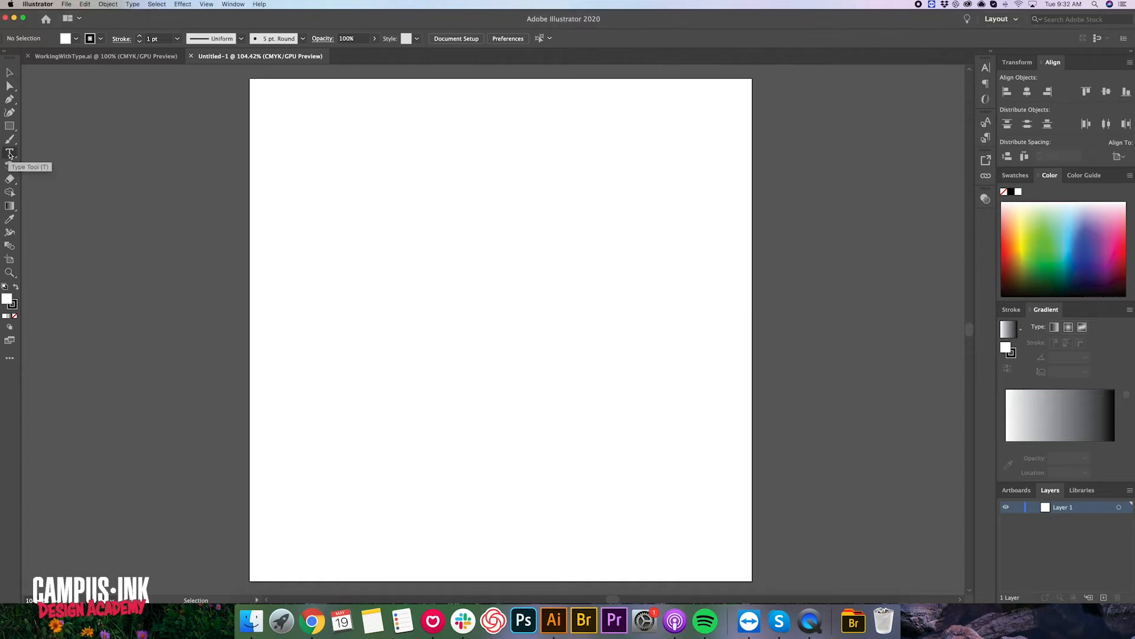
left_click(9, 154)
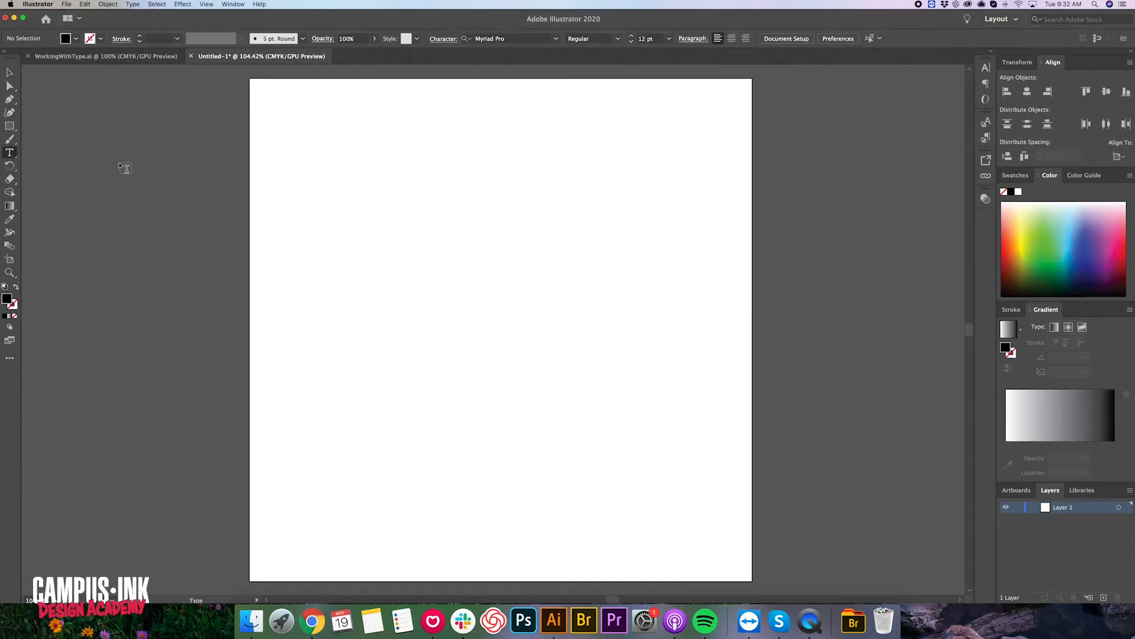
left_click(320, 146)
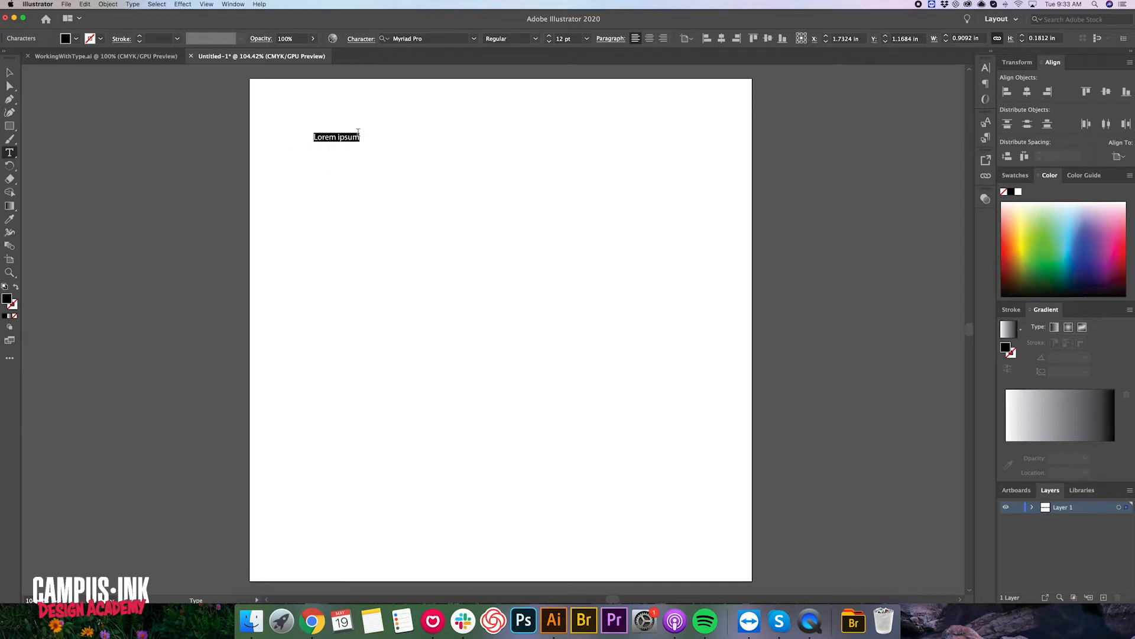
type("Type")
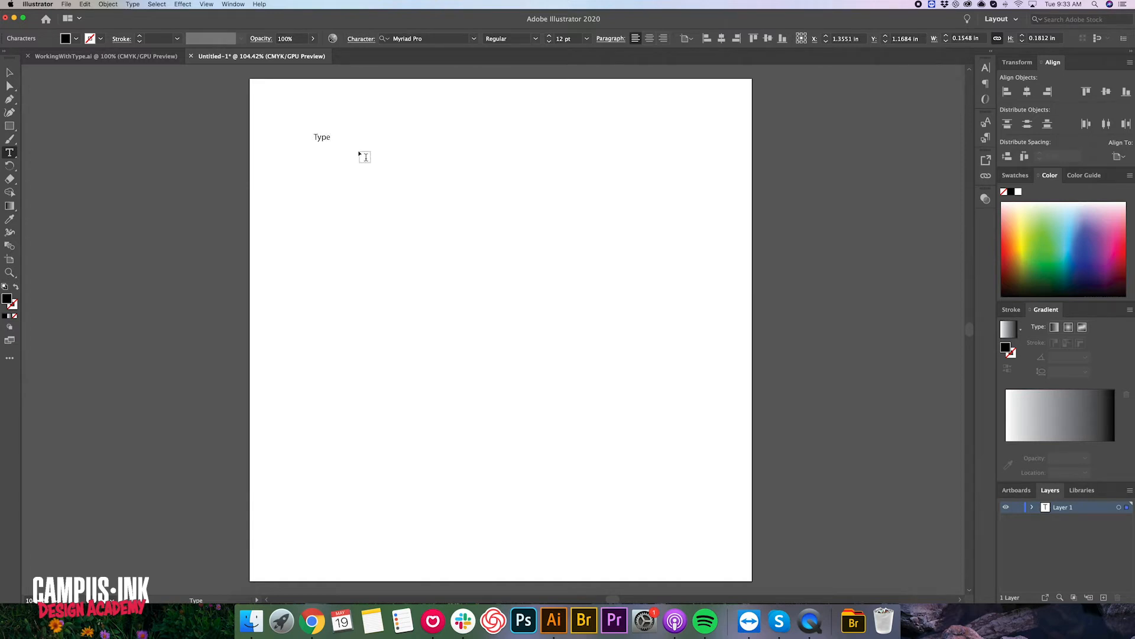
Scale the "Type" text up proportionally to about 172 pt and deselect it
left_click(9, 72)
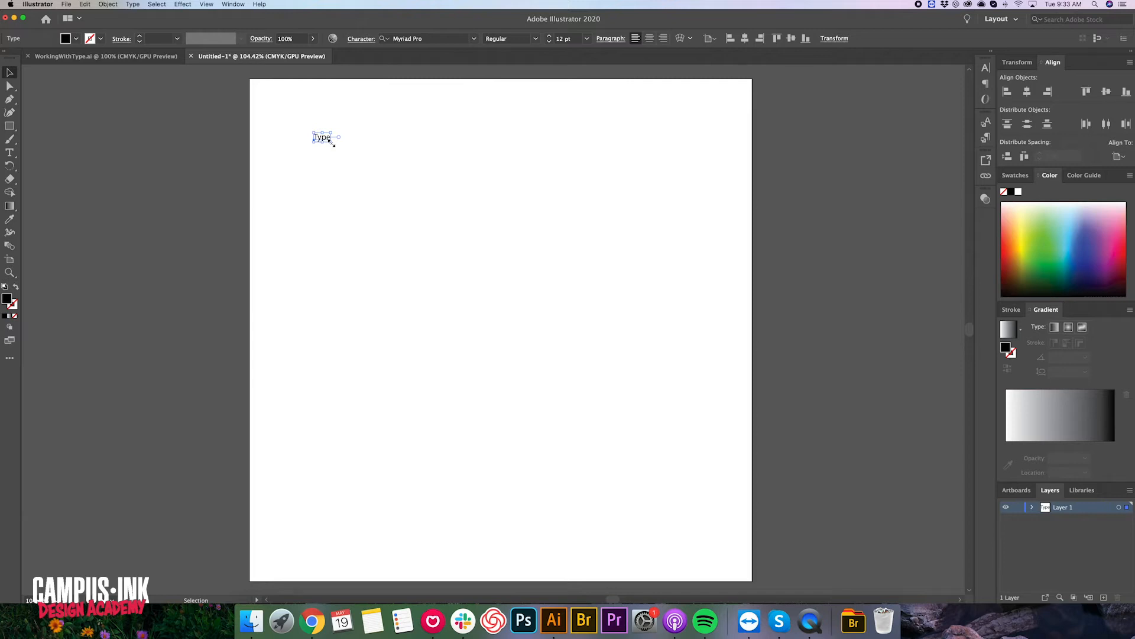
left_click_drag(332, 142, 556, 360)
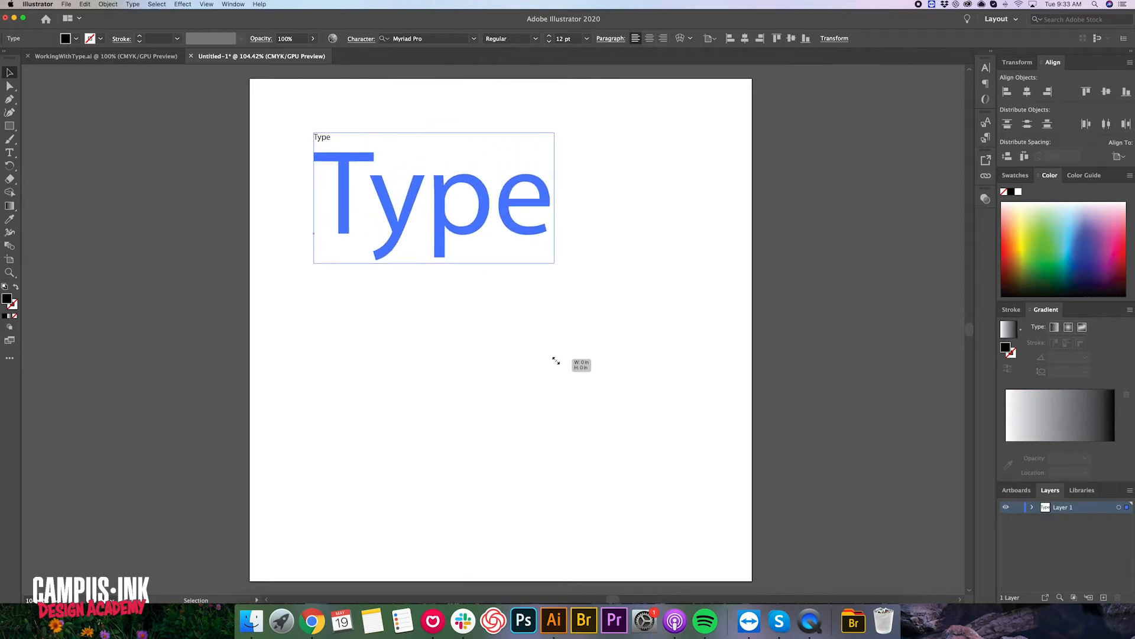
left_click_drag(556, 360, 556, 360)
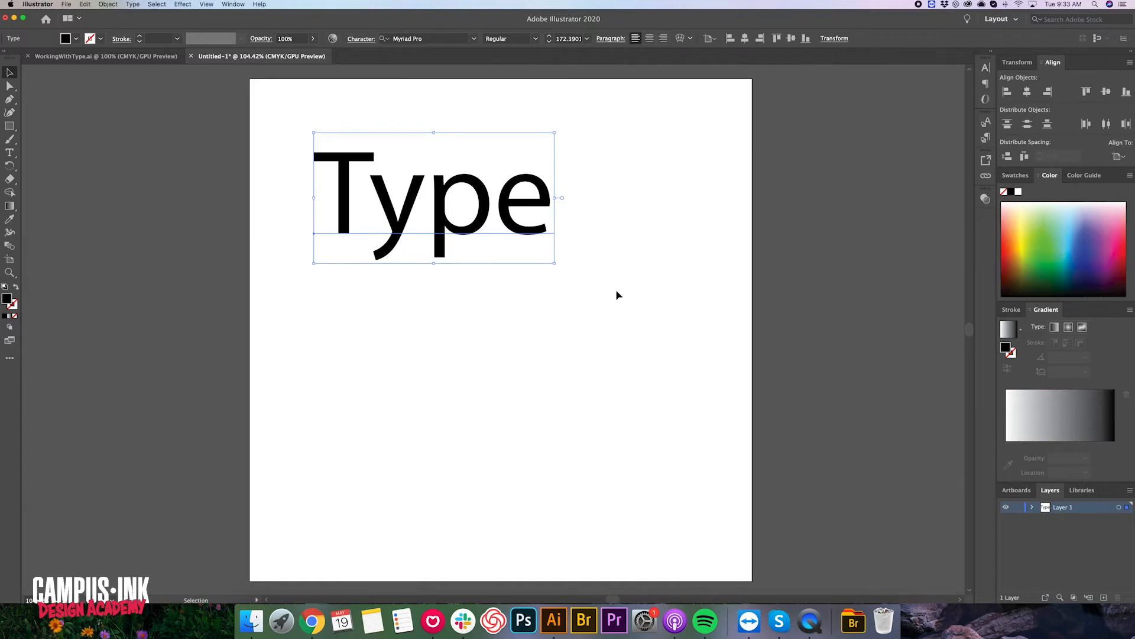
left_click_drag(555, 264, 602, 290)
key("super+z")
left_click(601, 291)
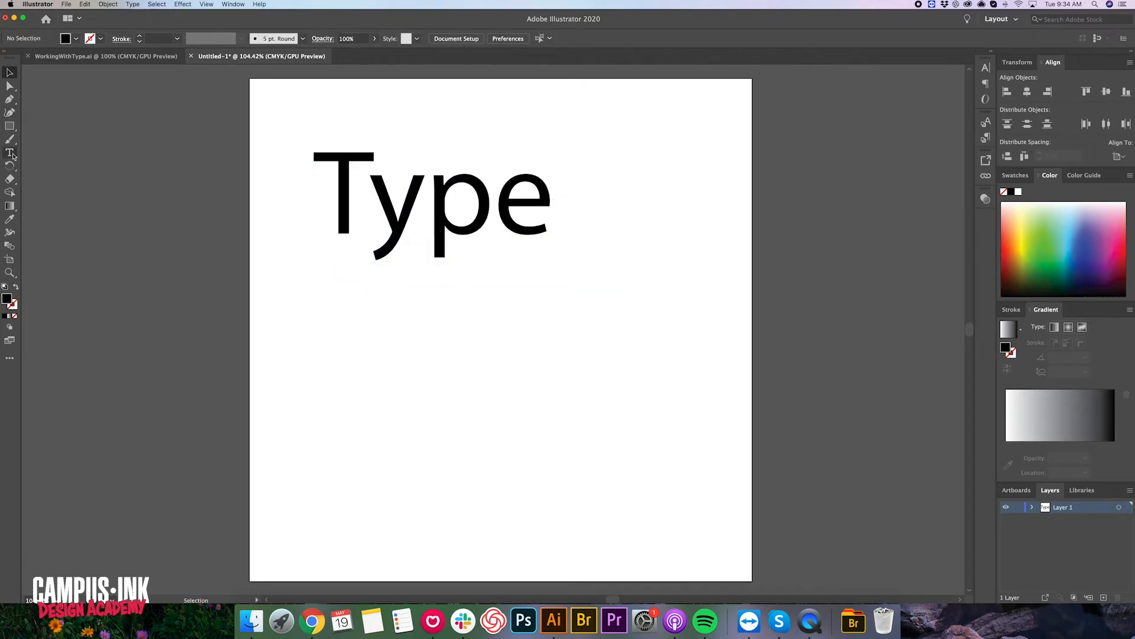
left_click(11, 153)
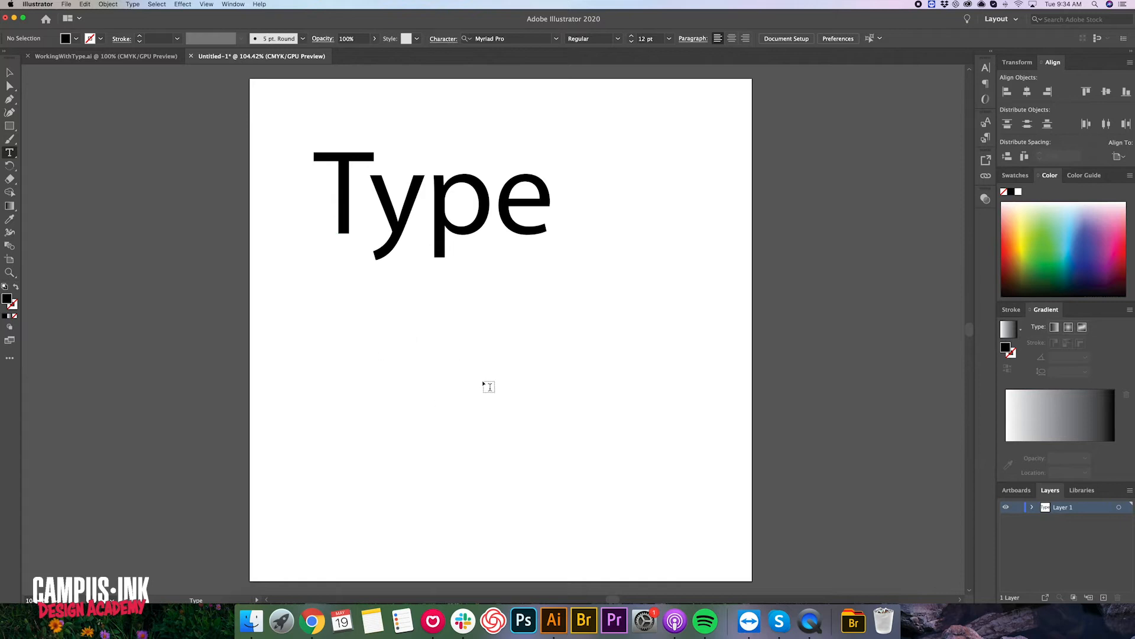
left_click(523, 359)
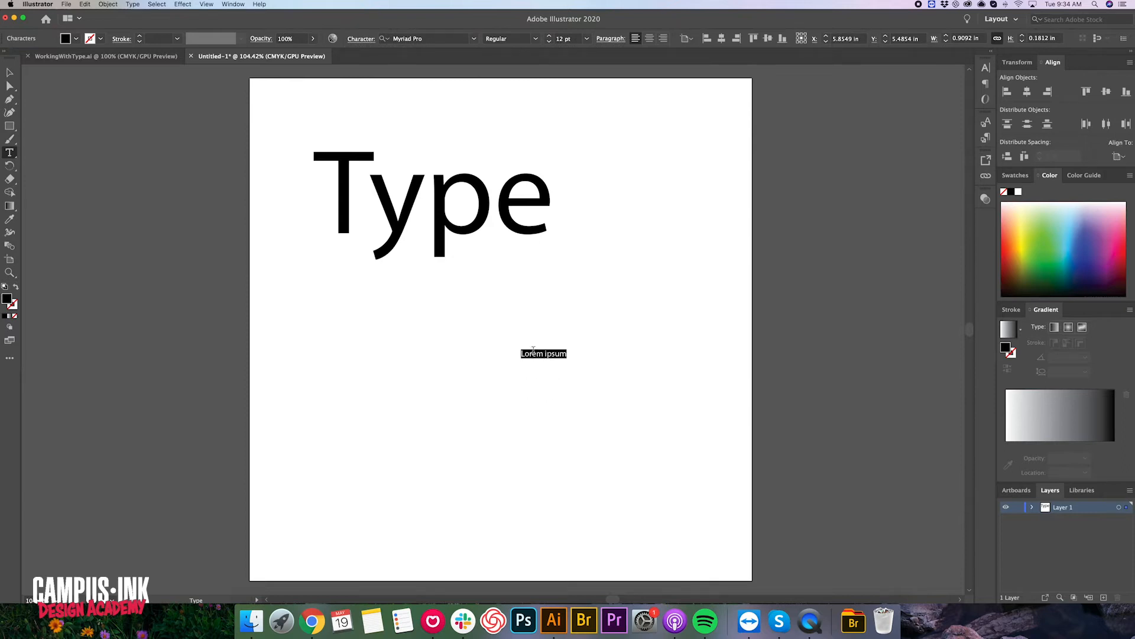
key("super+z")
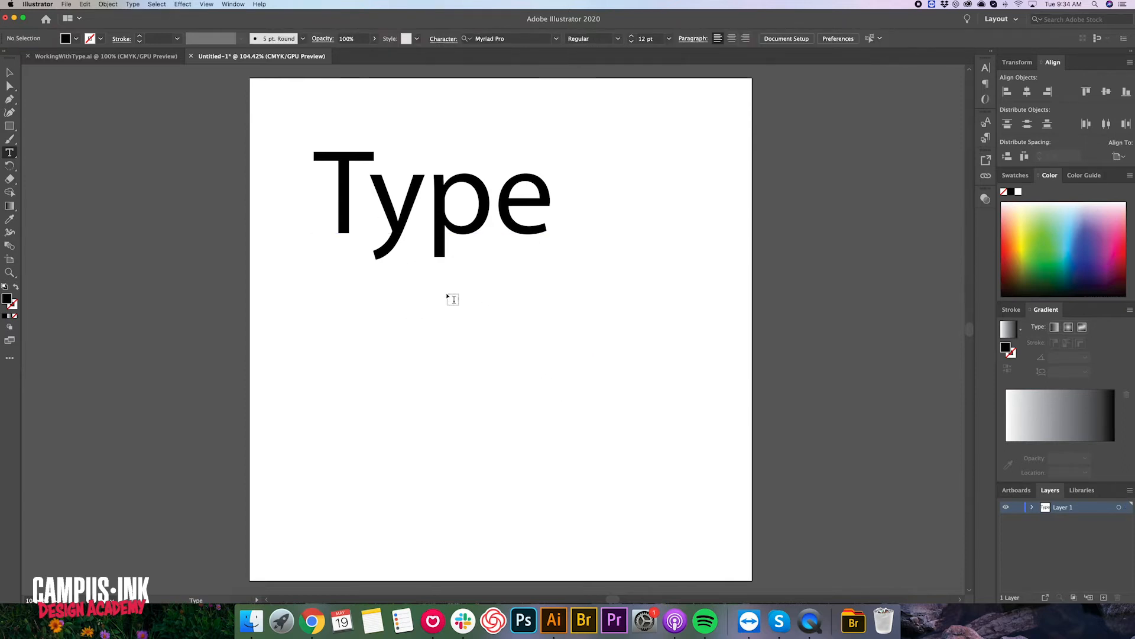
Try replacing the wording of the large "Type" text with "Hello"
left_click(419, 224)
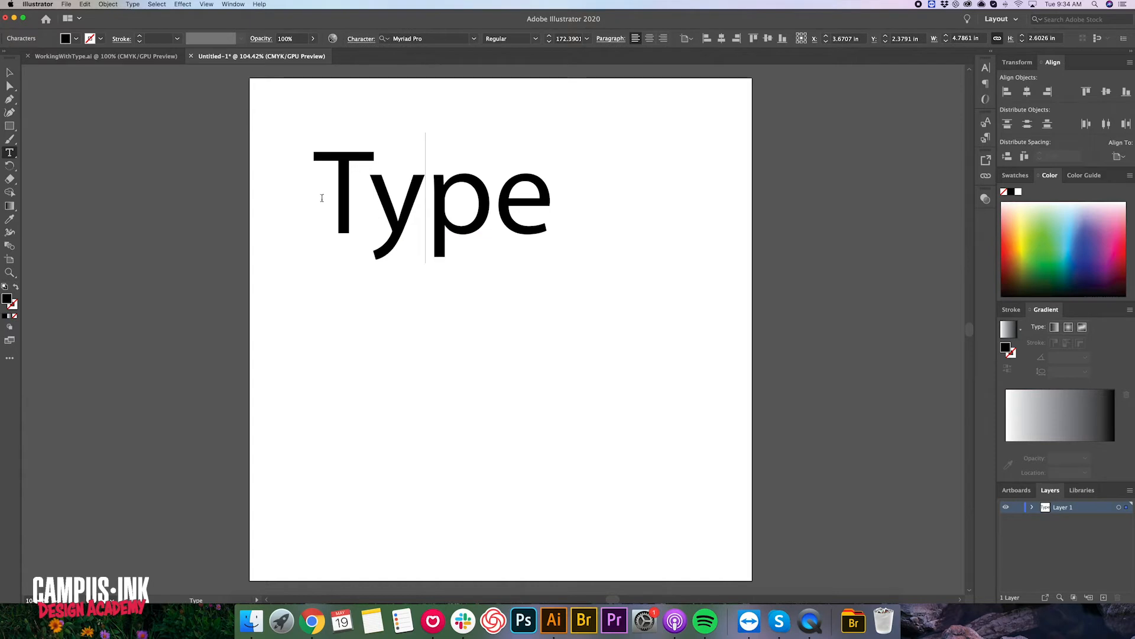
left_click_drag(335, 199, 601, 217)
left_click(600, 217)
left_click_drag(369, 201, 573, 229)
key("BackSpace")
key("BackSpace")
type("Hello")
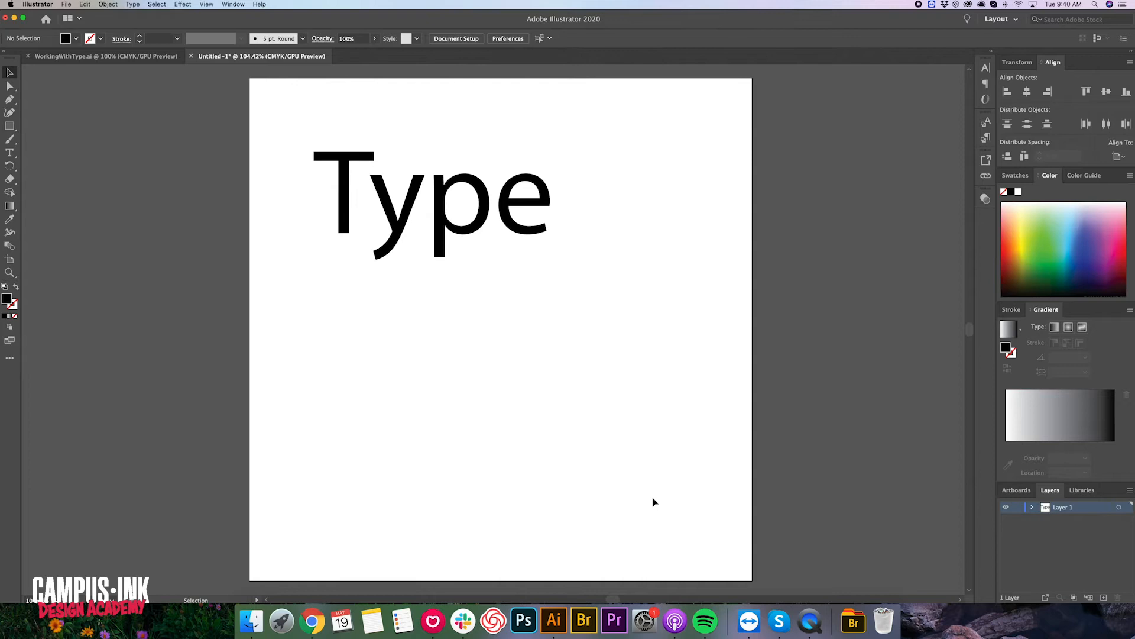
Search the fonts for "aven" and set the "Type" text in Avenir Black
left_click(427, 232)
scroll(435, 265, "right", 2)
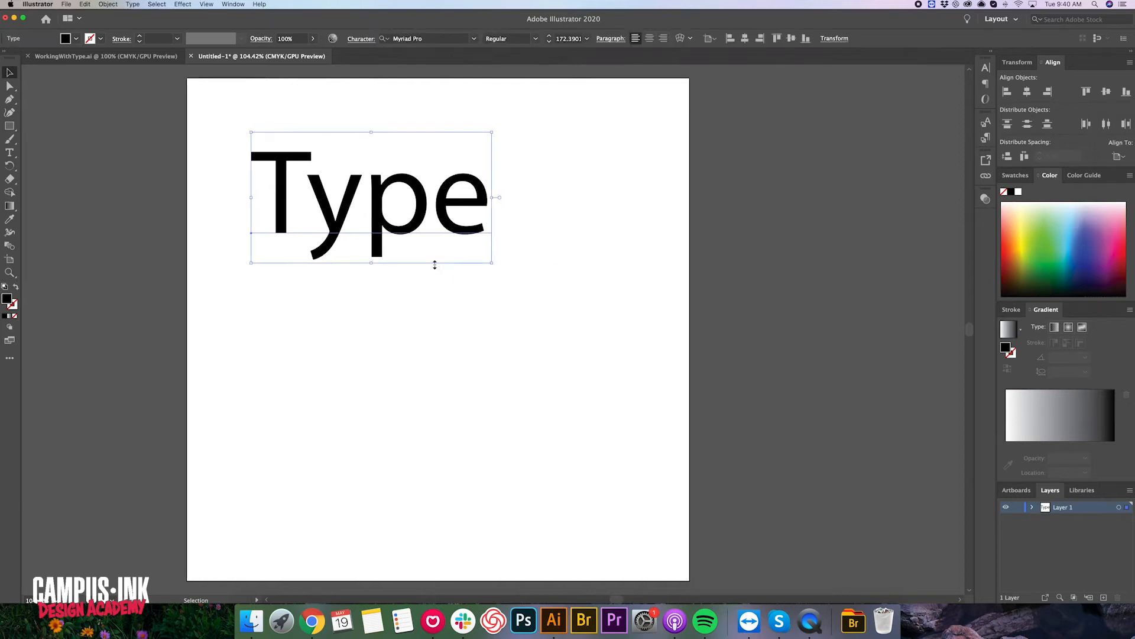
scroll(434, 264, "right", 3)
scroll(433, 262, "up", 2)
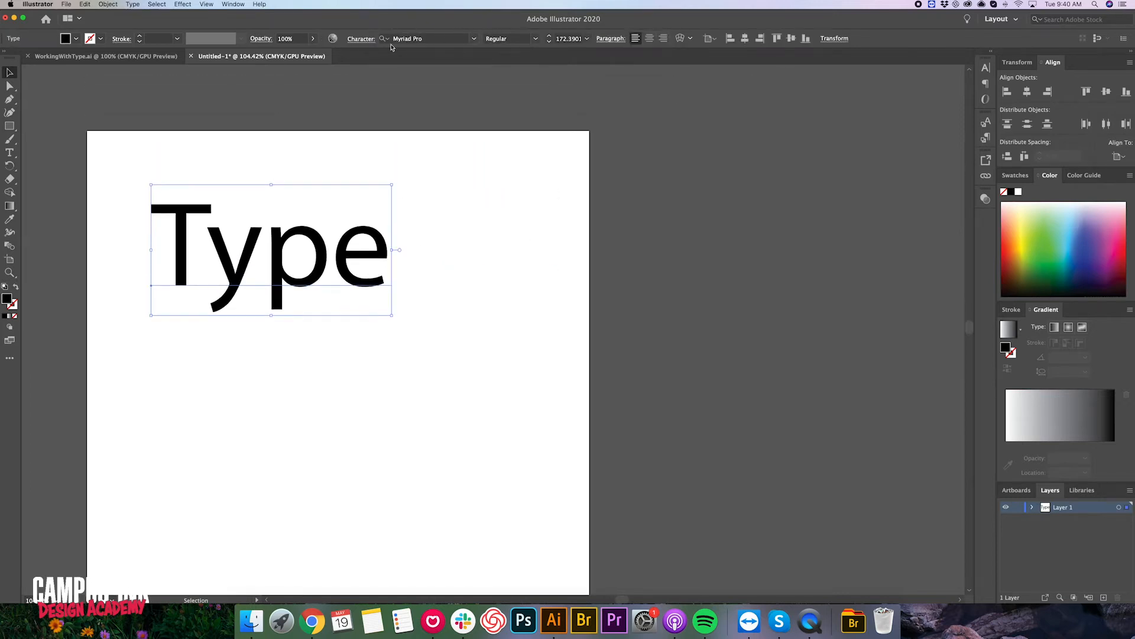
left_click(475, 39)
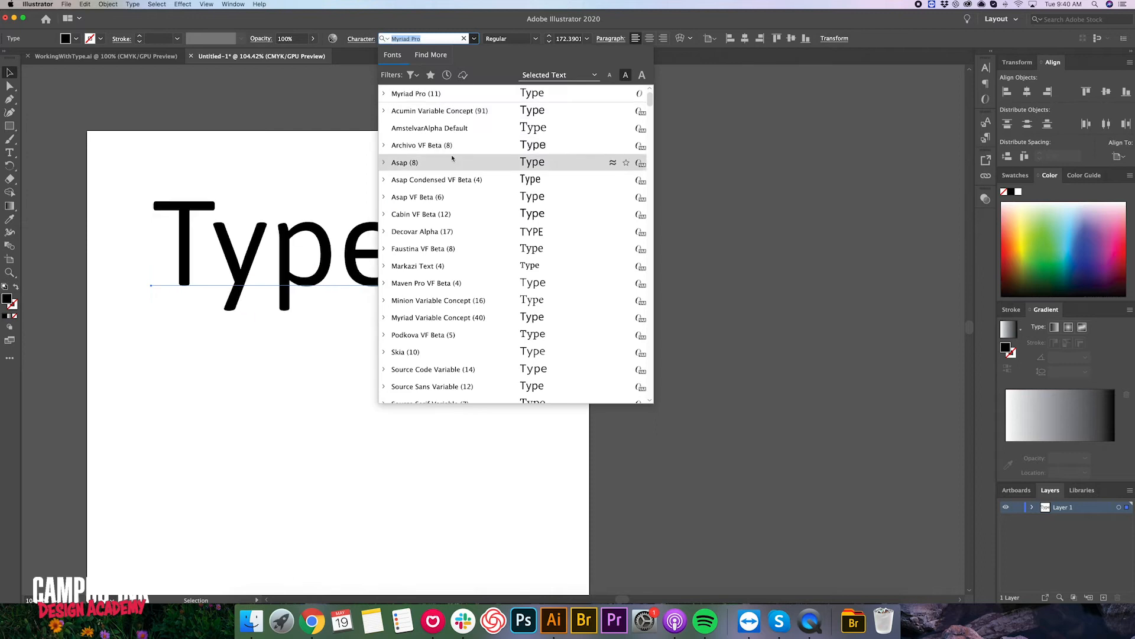
scroll(455, 255, "down", 15)
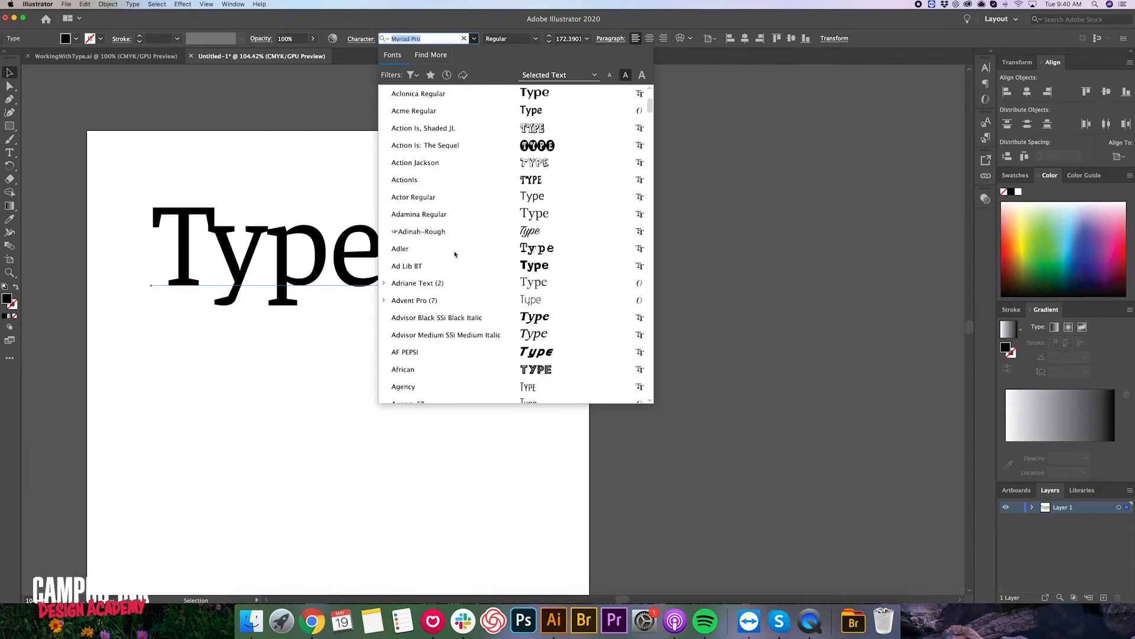
scroll(455, 254, "down", 7)
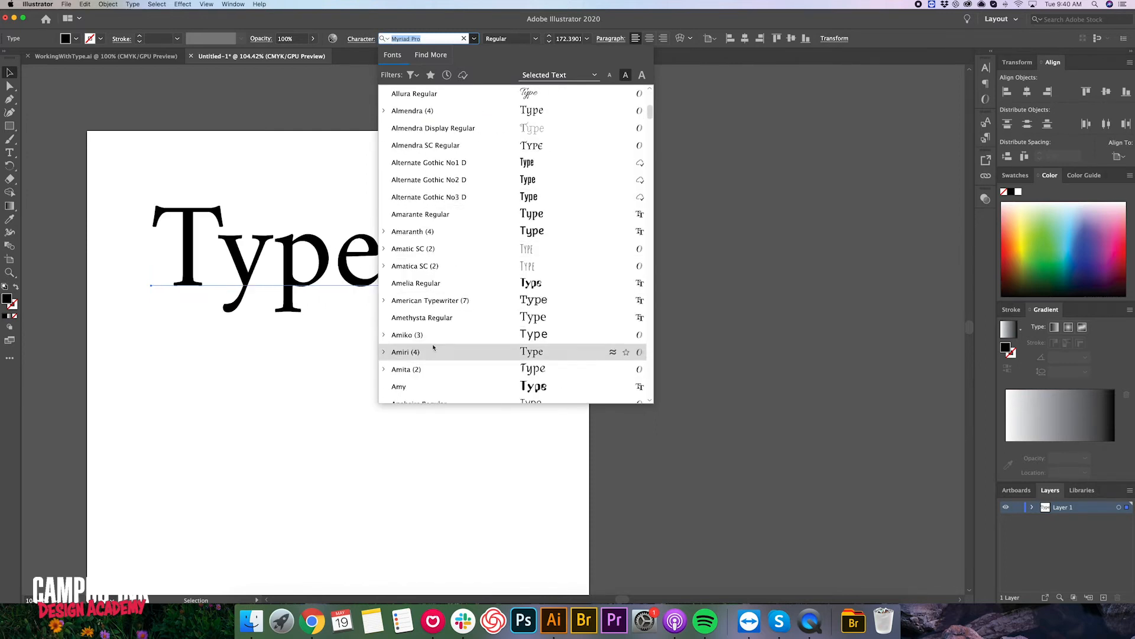
type("a")
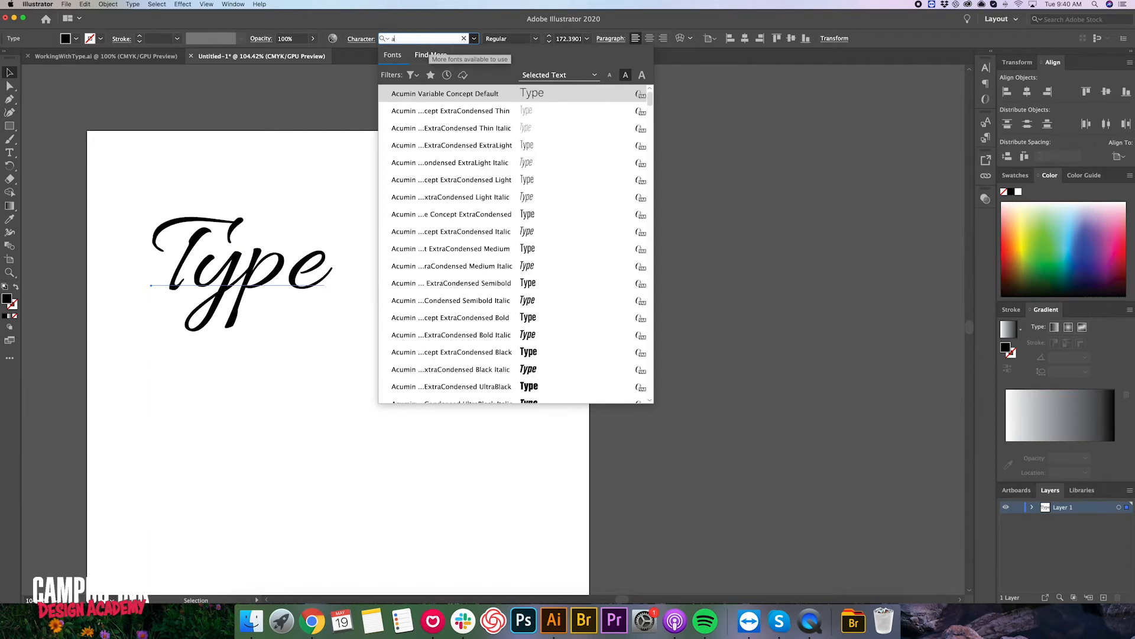
type("ven")
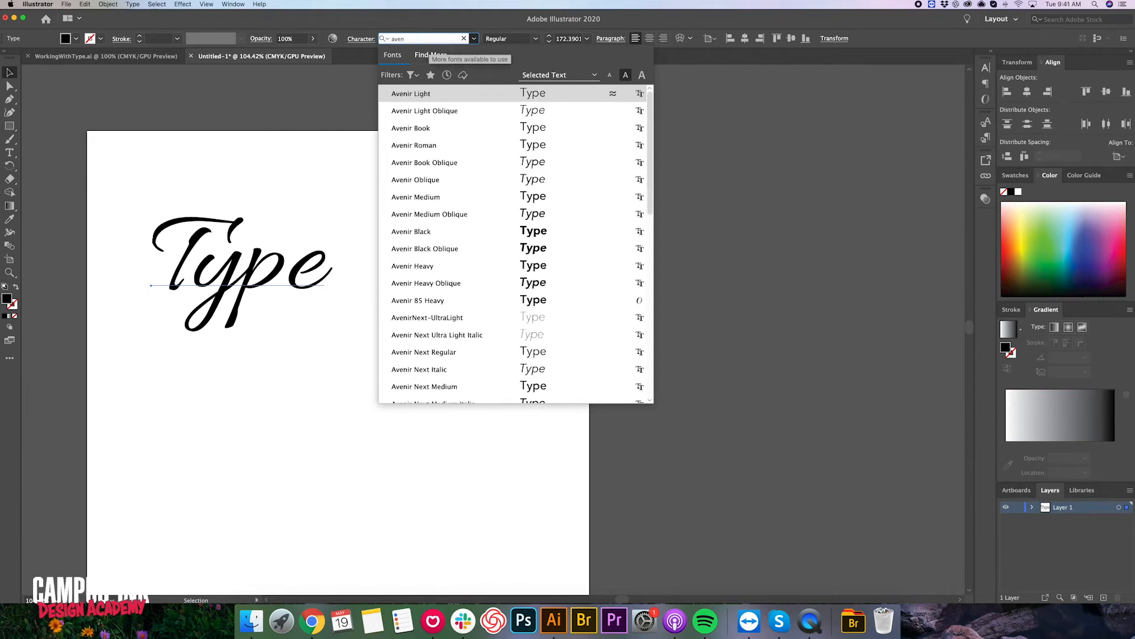
left_click(428, 232)
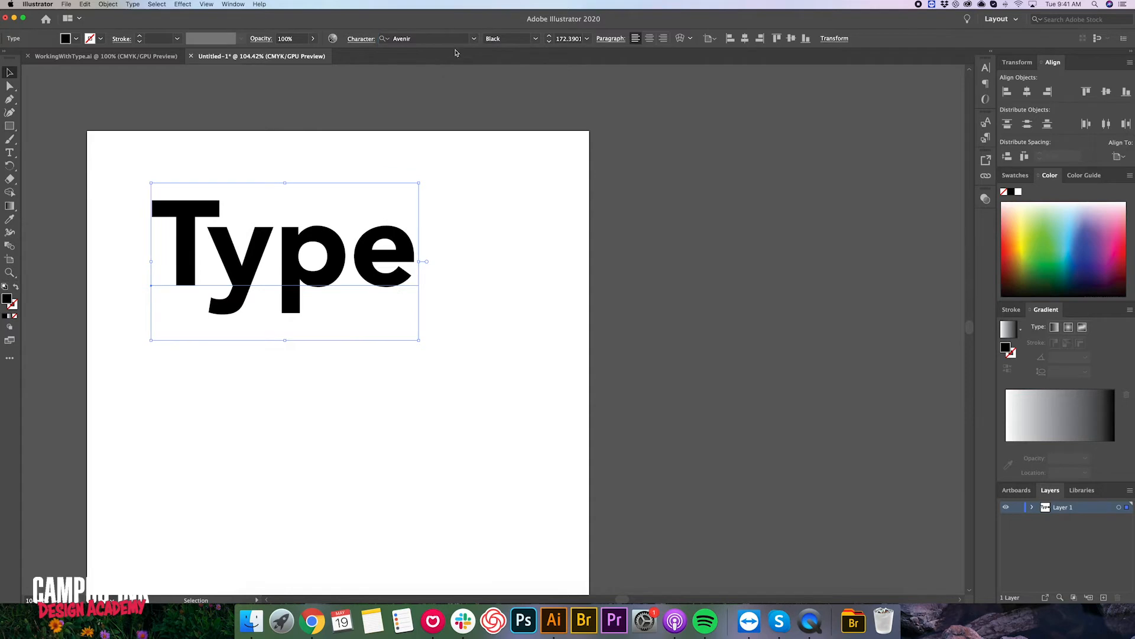
left_click(534, 40)
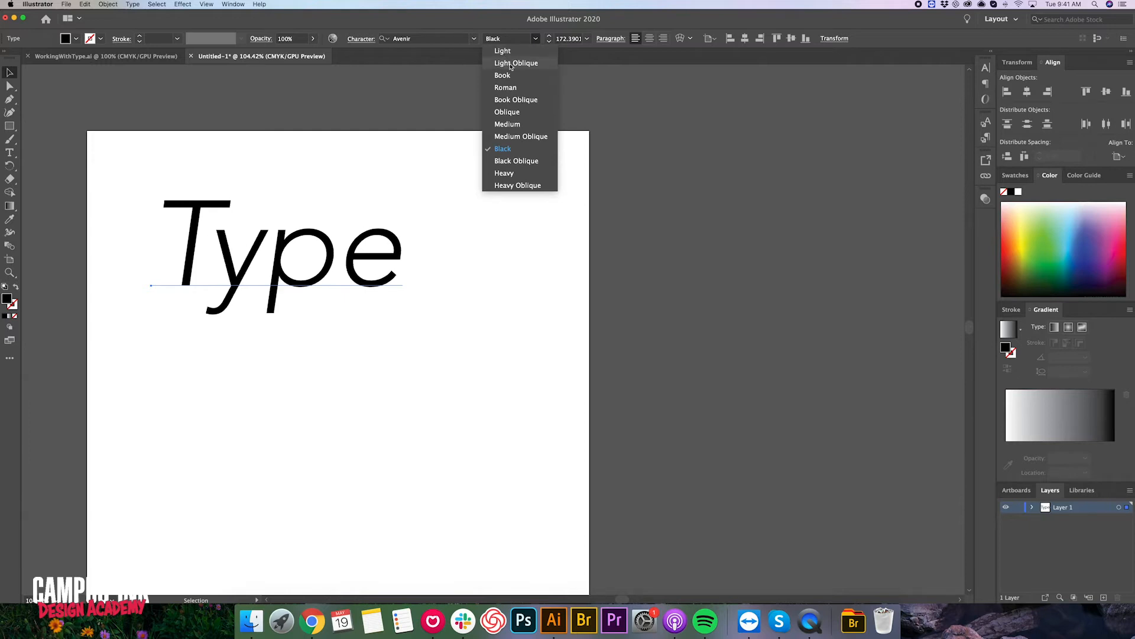
key("Escape")
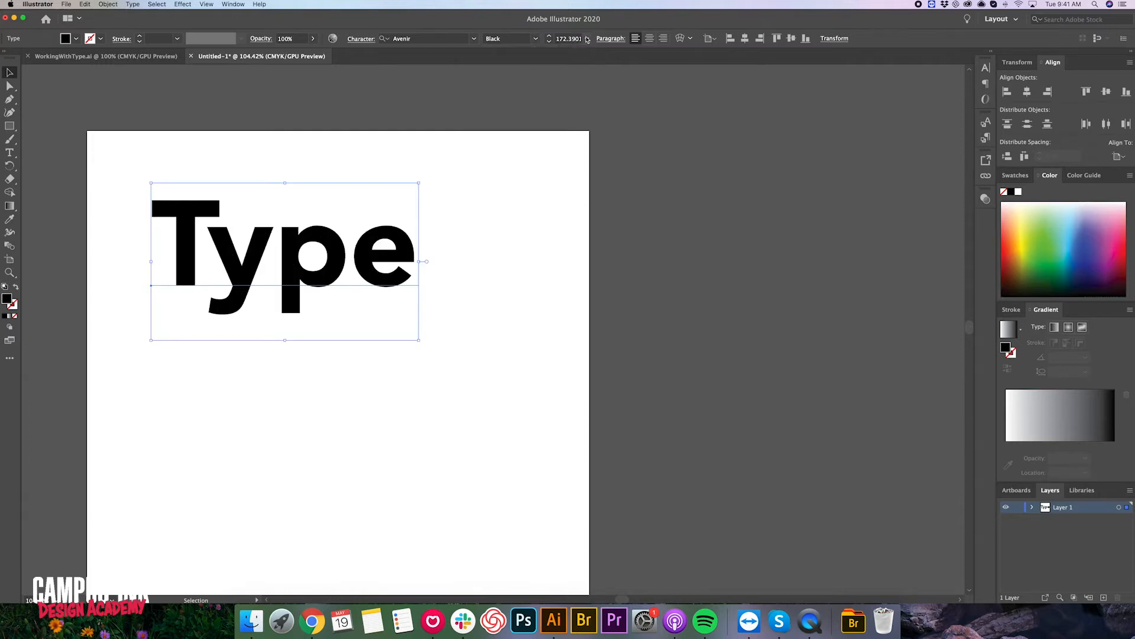
Adjust the text's font size up and down in small increments, finishing at 172 pt
left_click(549, 42)
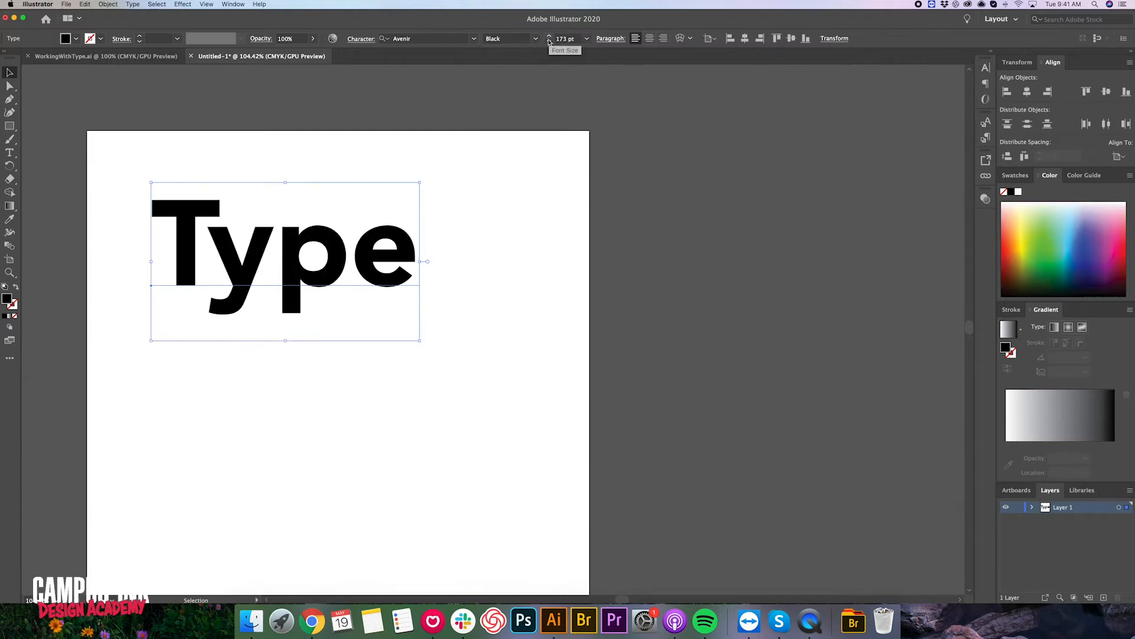
left_click(549, 43)
left_click(549, 36)
left_click(549, 36)
left_click(549, 36)
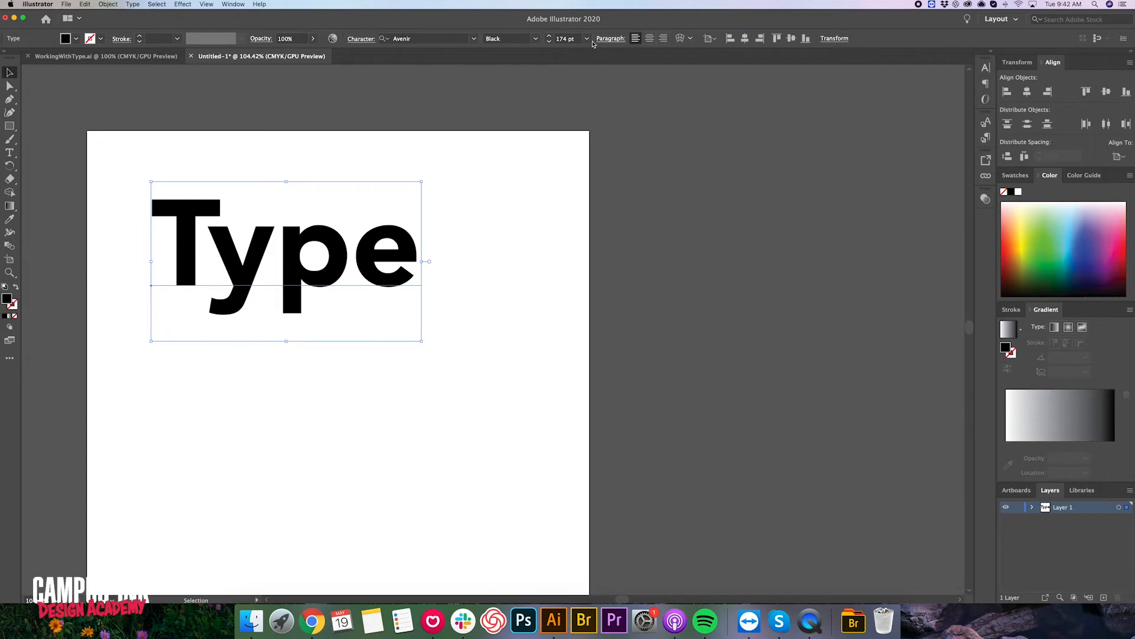
left_click(549, 42, "shift")
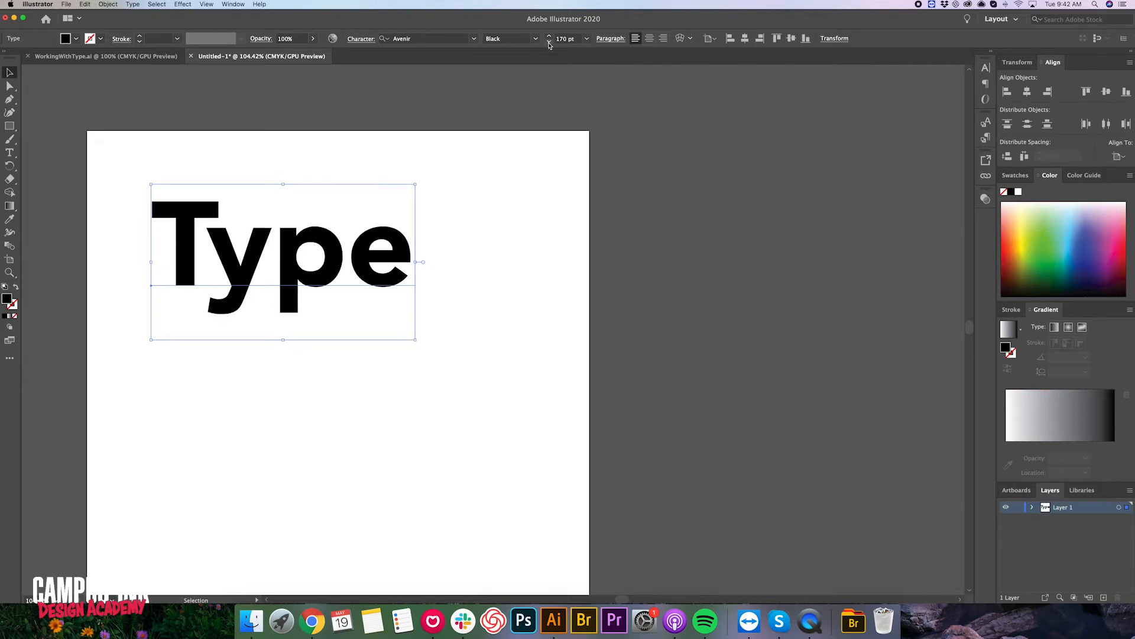
left_click(550, 42)
left_click(549, 42)
left_click(550, 42)
left_click(549, 36)
left_click(549, 36)
left_click(549, 36)
left_click(549, 37)
left_click(550, 36)
left_click(587, 39)
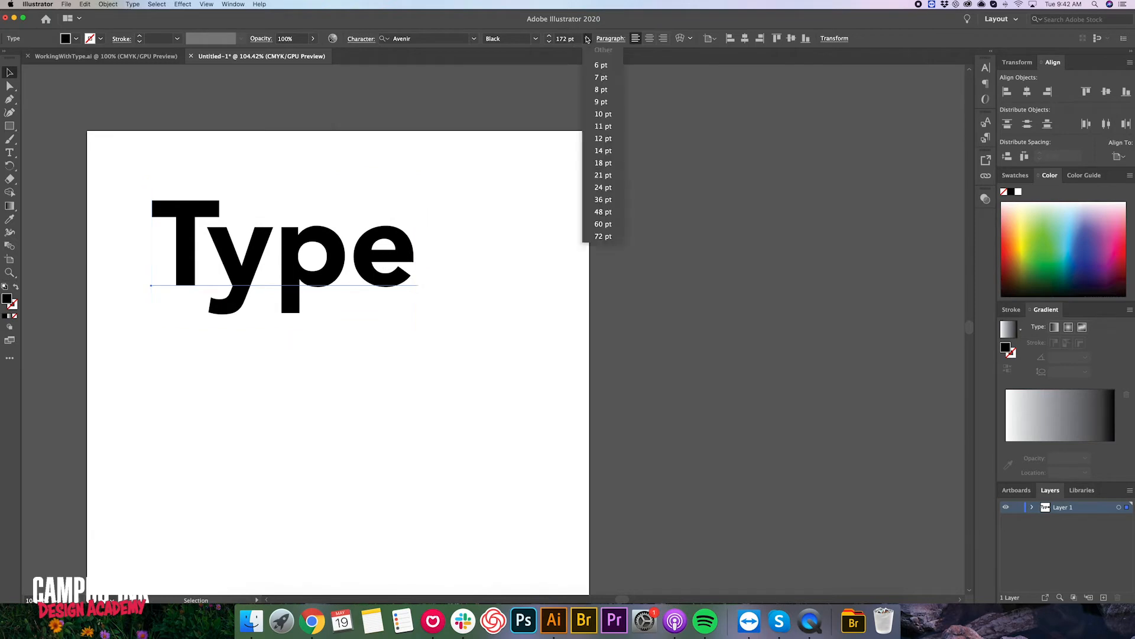
left_click(563, 52)
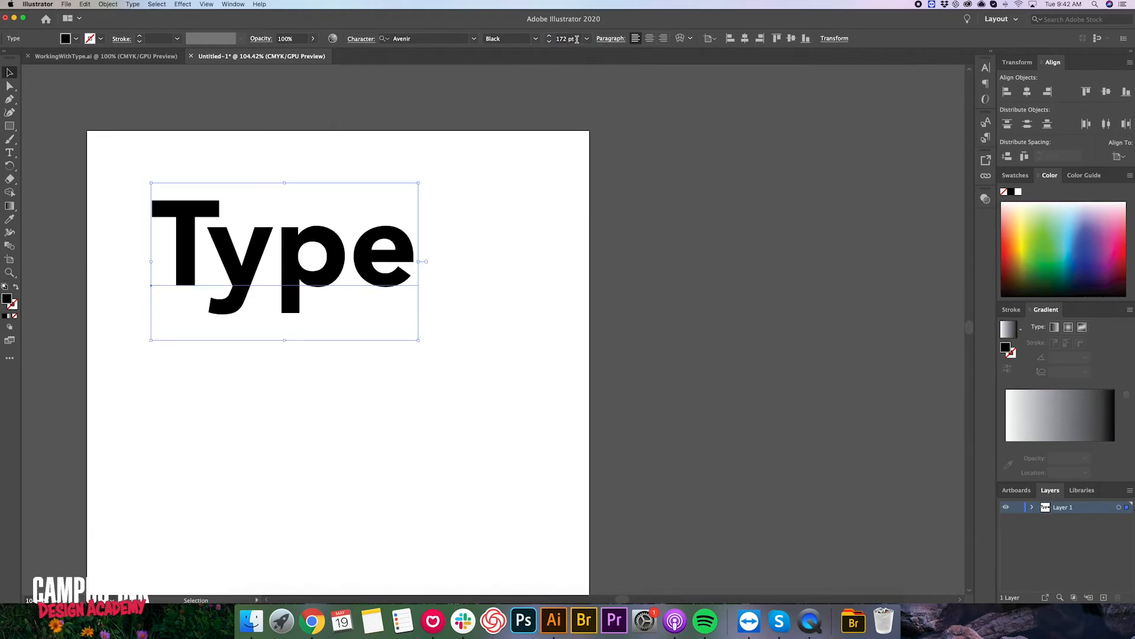
Set the text's font size to 300 pt and scale the text down proportionally to about 147 pt
left_click_drag(576, 39, 540, 34)
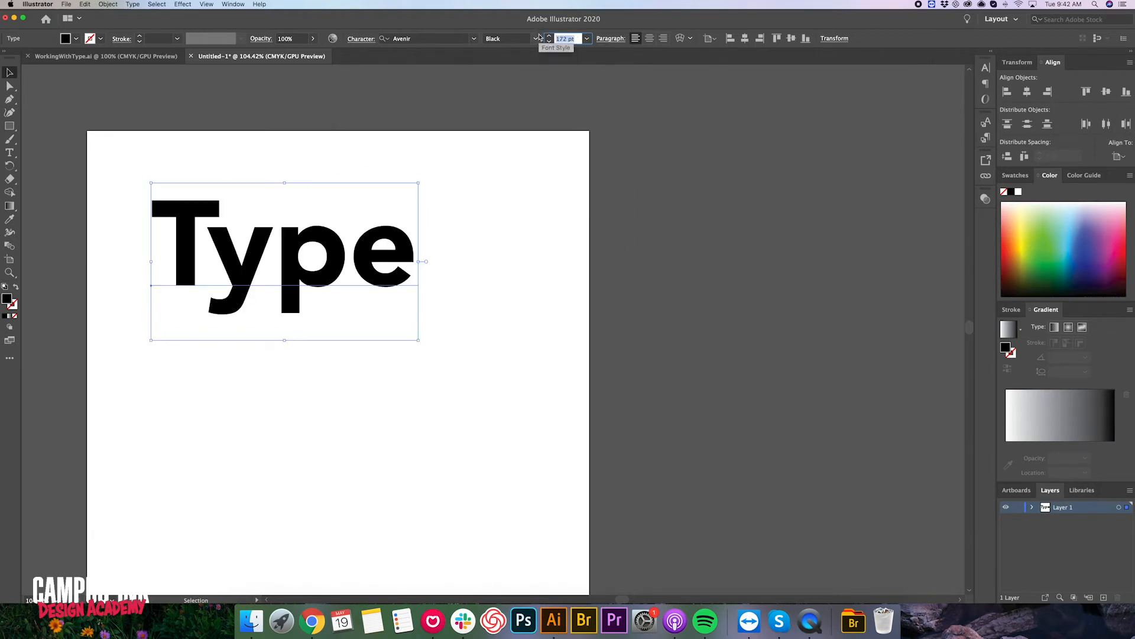
type("300")
key("Return")
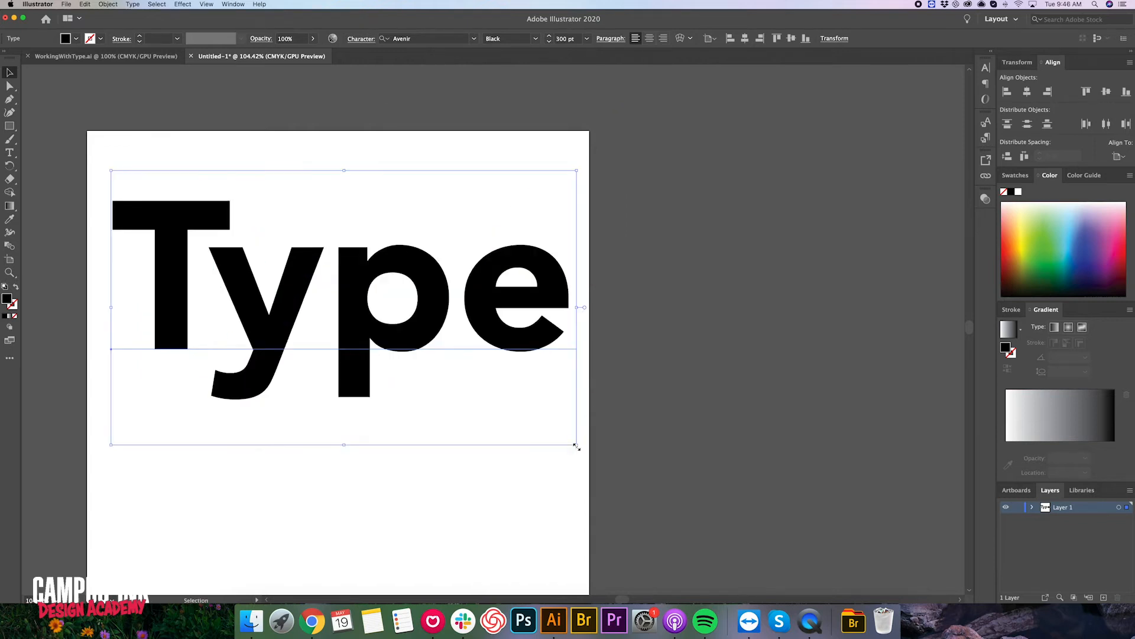
left_click_drag(577, 447, 341, 306)
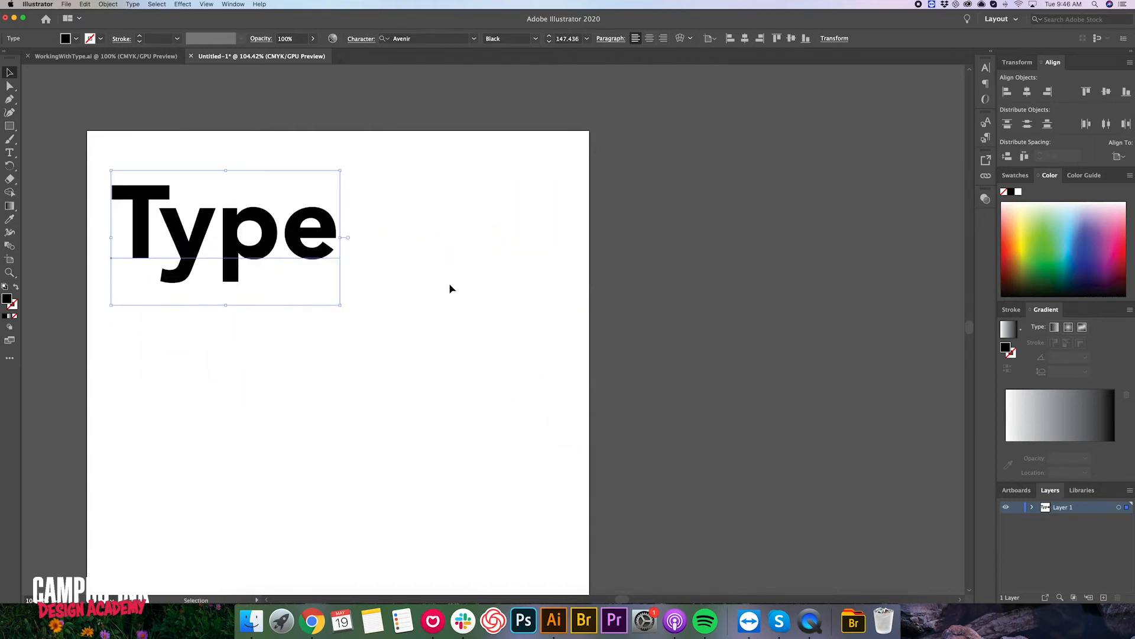
Apply All Caps to the "Type" text in the character options
left_click(360, 39)
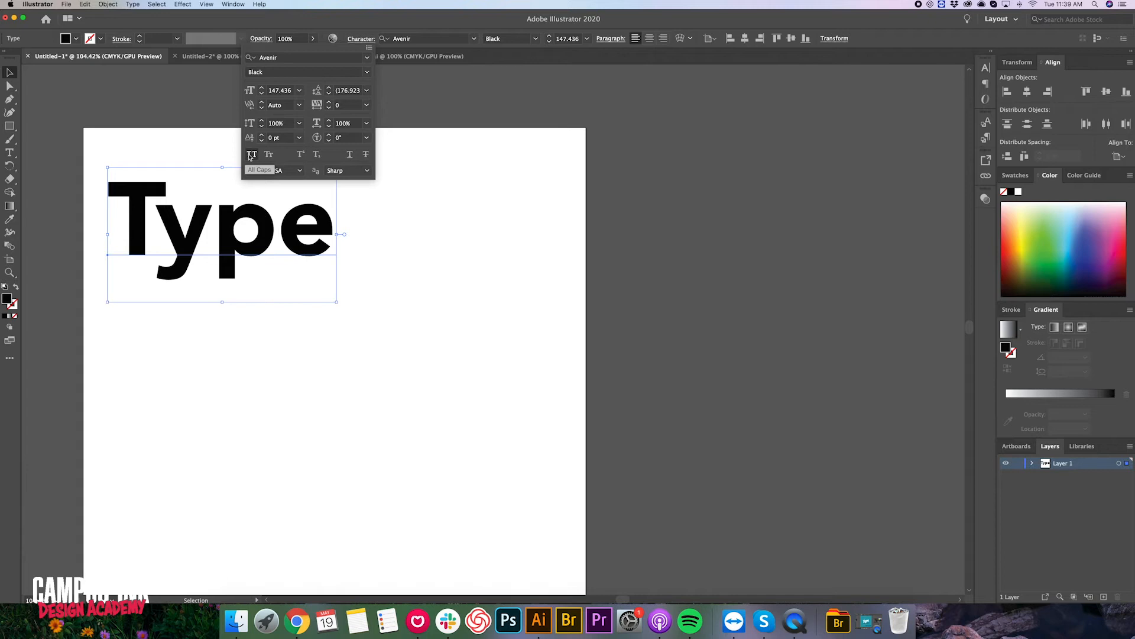
left_click(251, 155)
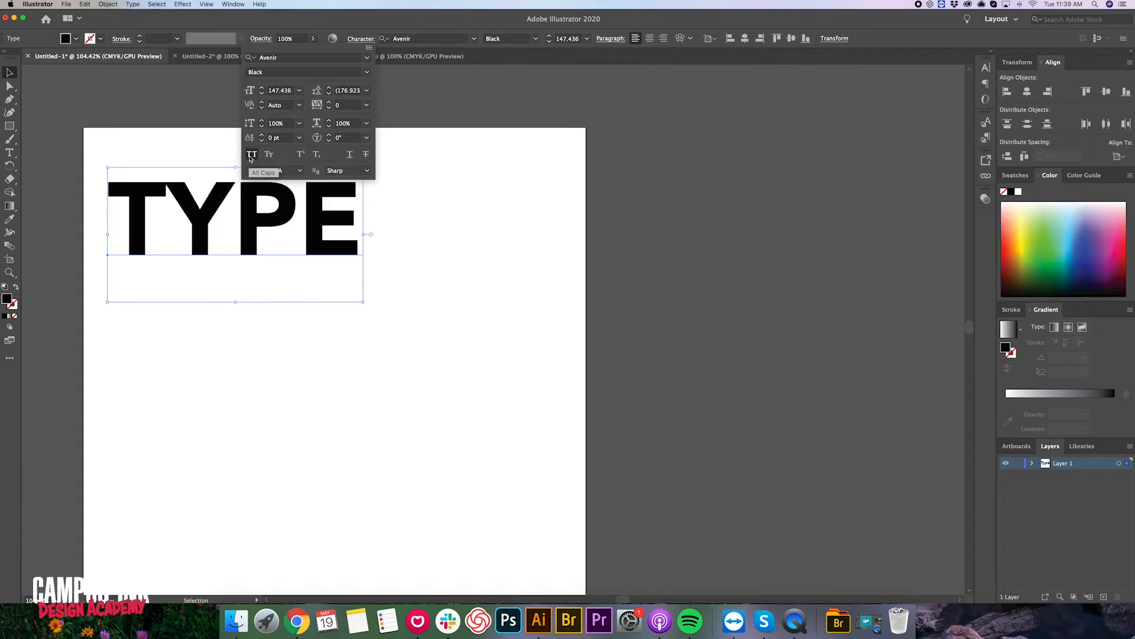
left_click(251, 156)
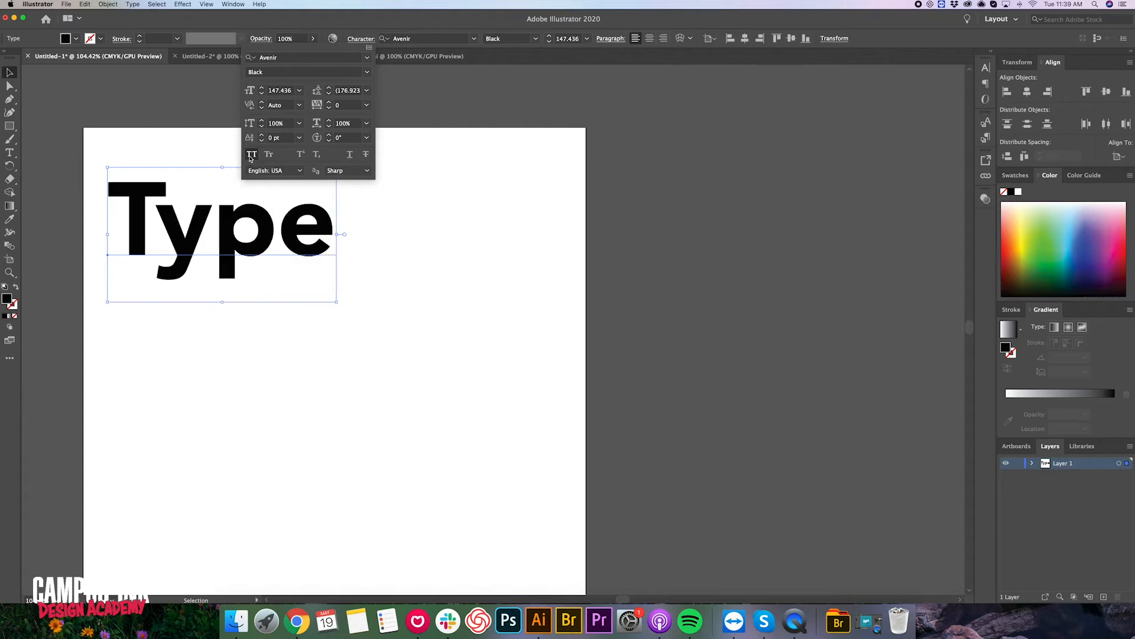
left_click(251, 156)
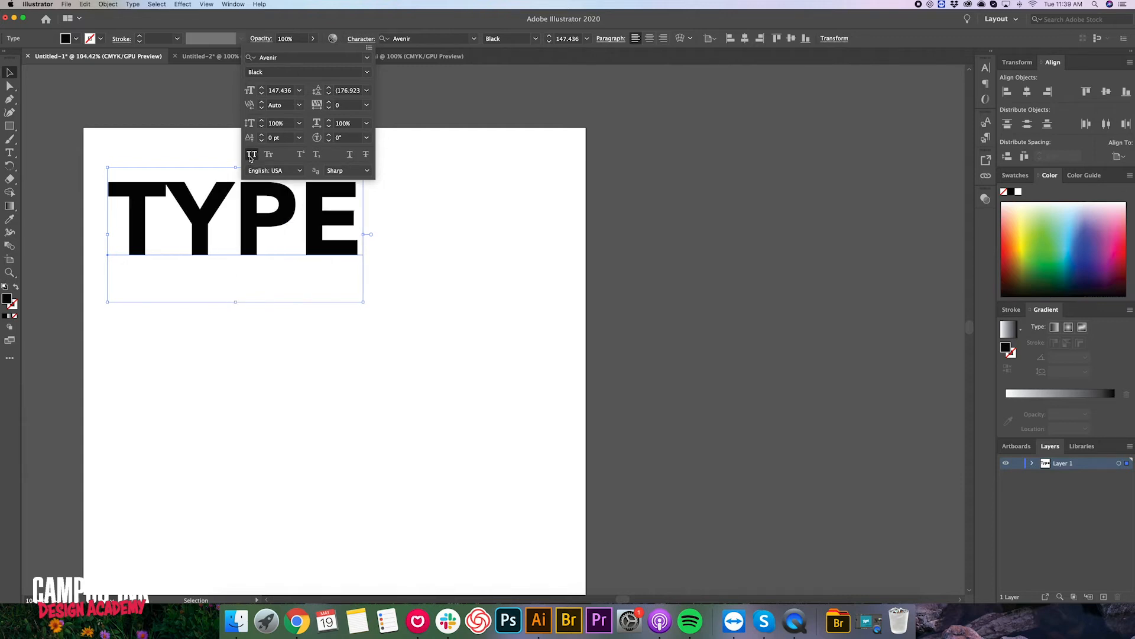
Try a tracking of 75 on the "TYPE" text, and set its tracking to 400
left_click(251, 156)
left_click(251, 156)
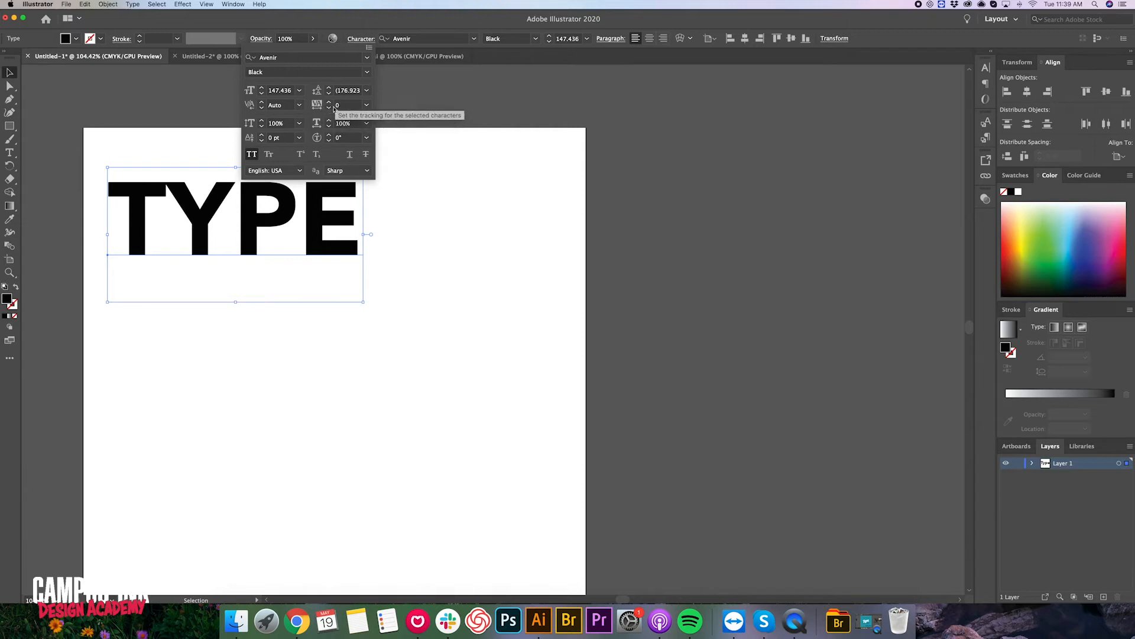
left_click(366, 107)
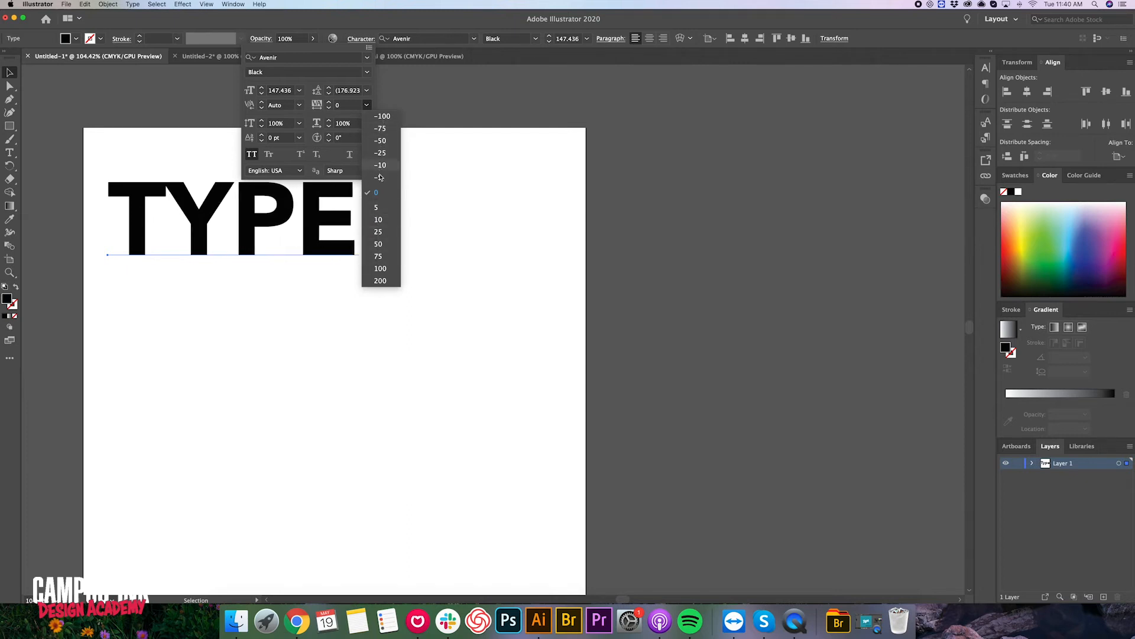
left_click(378, 257)
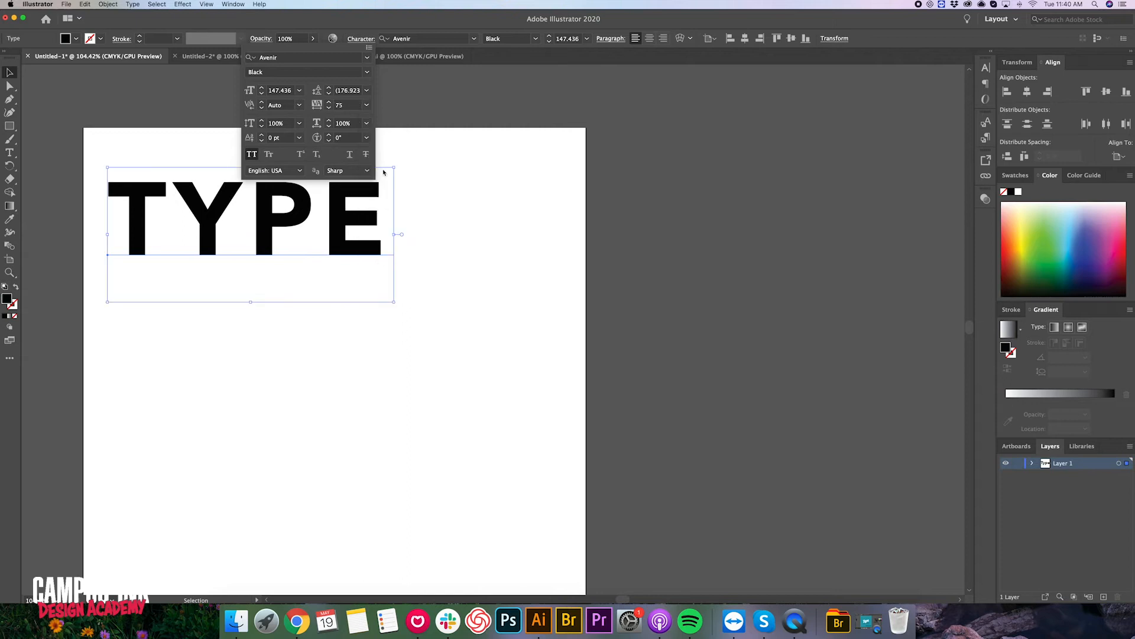
left_click(350, 105)
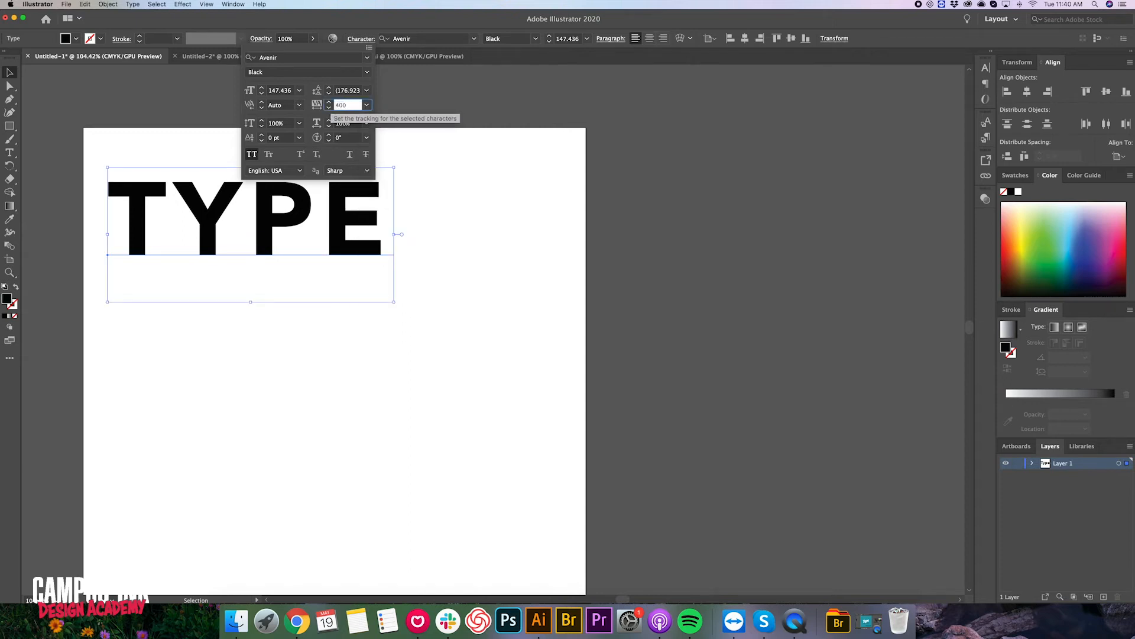
type("400")
key("Return")
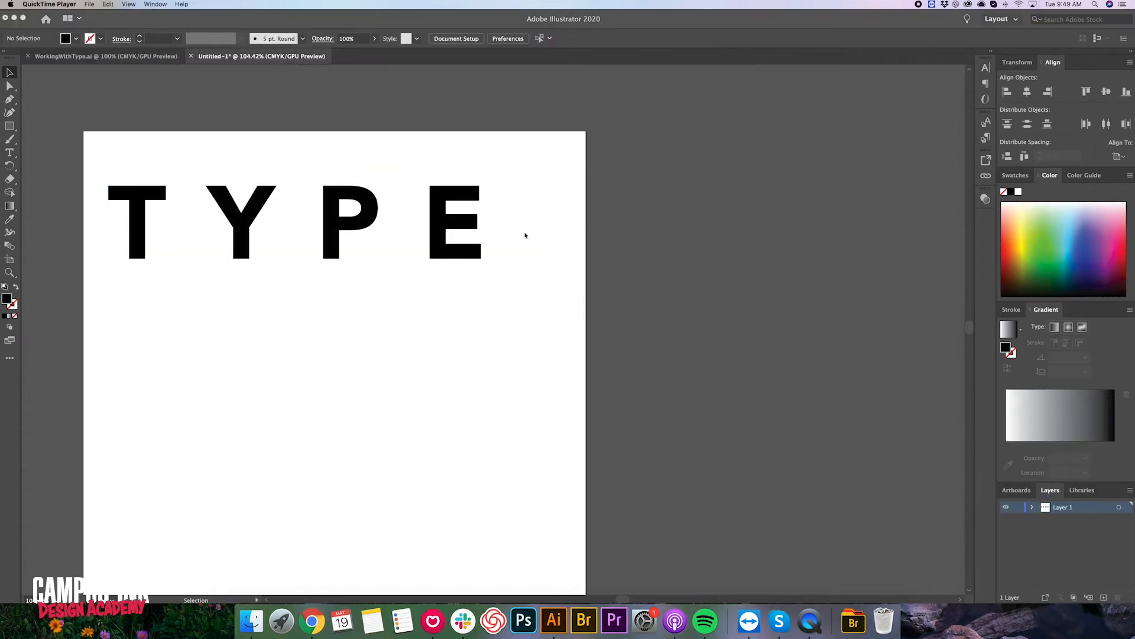
Change the fill color of the "TYPE" text to a medium teal
left_click(434, 226)
left_click(435, 227)
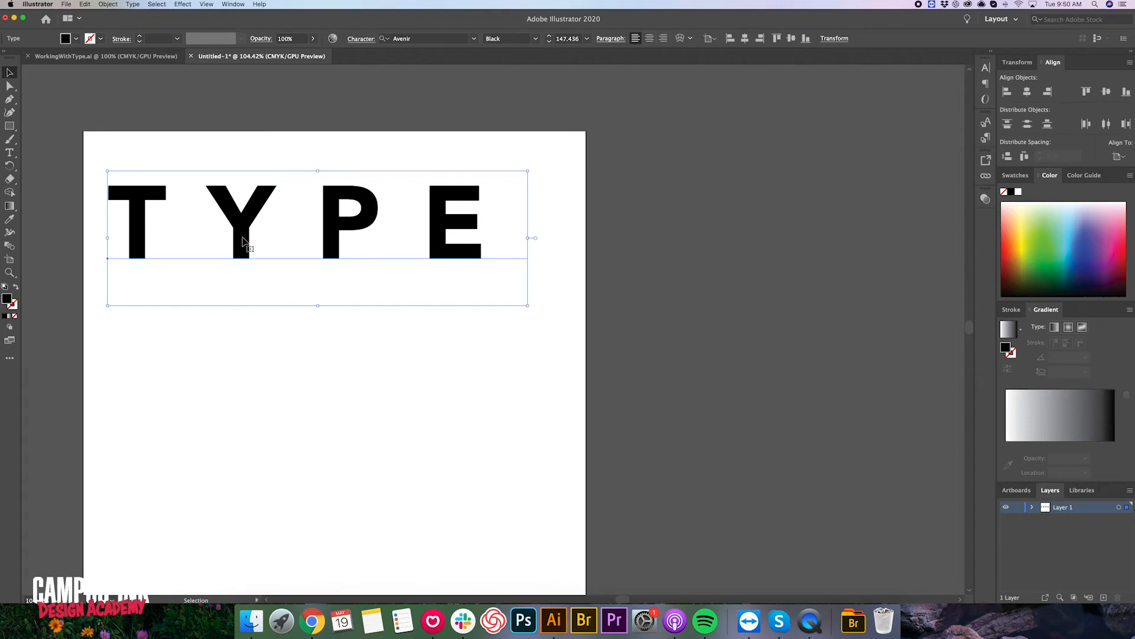
double_click(7, 300)
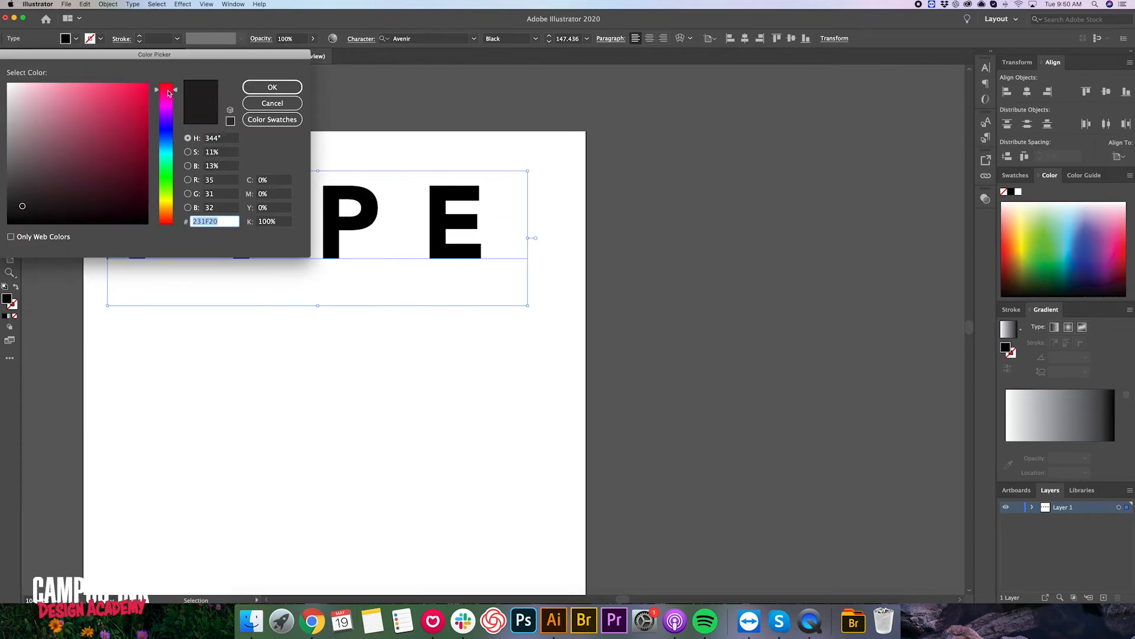
left_click_drag(169, 92, 166, 156)
left_click(117, 126)
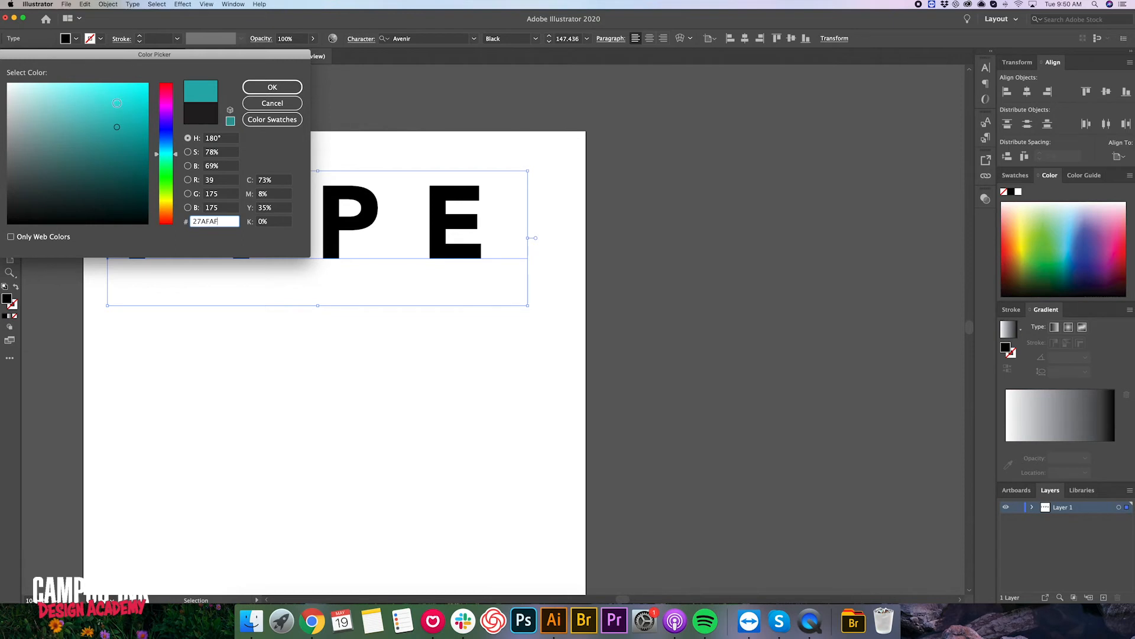
mouse_move(122, 99)
left_mouse_down()
mouse_move(139, 139)
mouse_move(130, 154)
mouse_move(88, 123)
mouse_move(94, 156)
mouse_move(125, 142)
mouse_move(118, 127)
left_mouse_up()
left_click(272, 87)
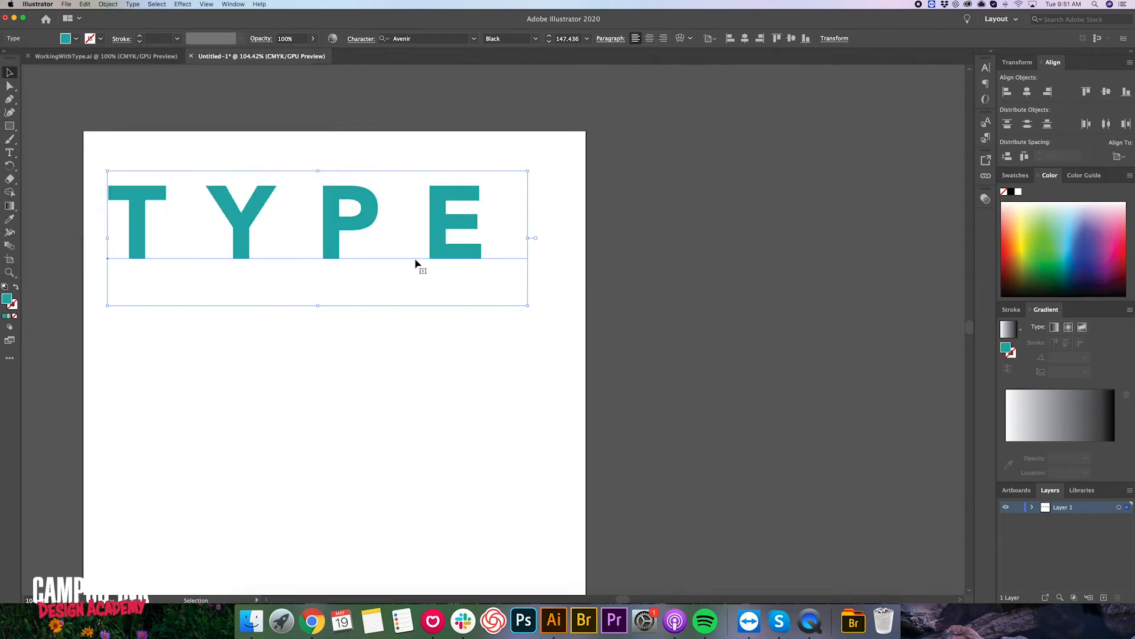
left_click(72, 194)
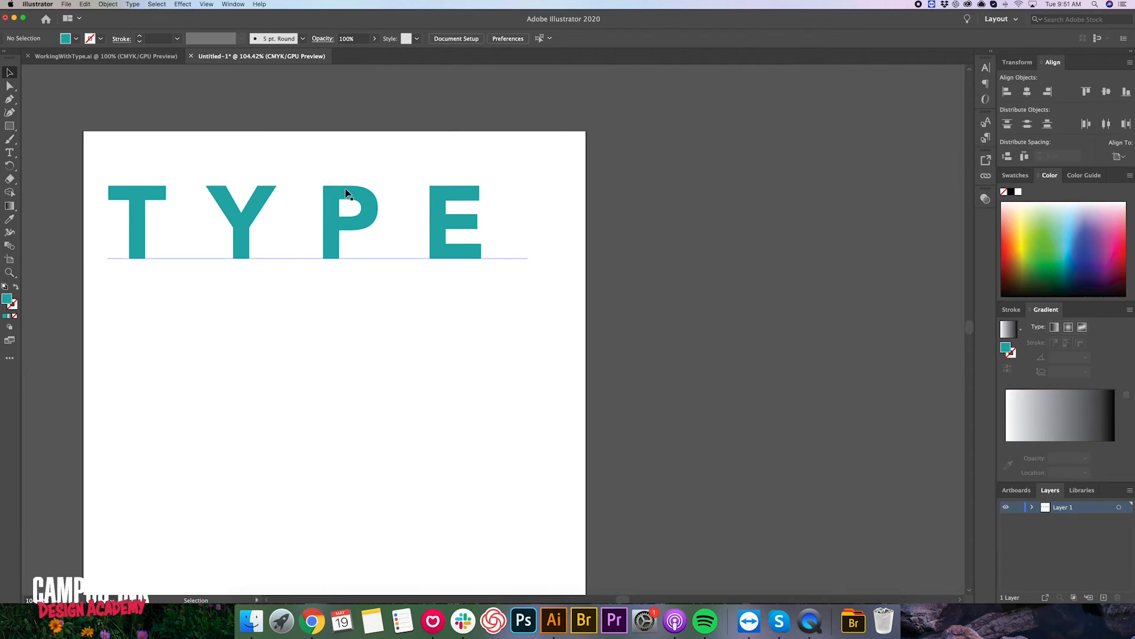
Look at the WorkingWithType.ai design, and add a new layer beneath Layer 1 in the blank Untitled-2 document
left_click(71, 57)
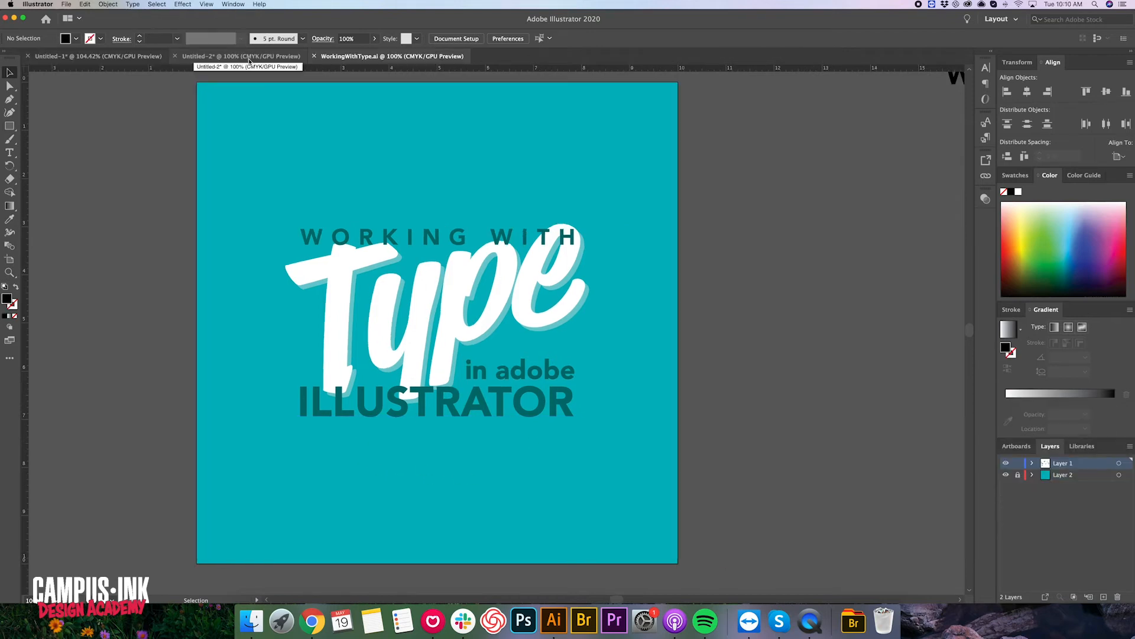
left_click(249, 57)
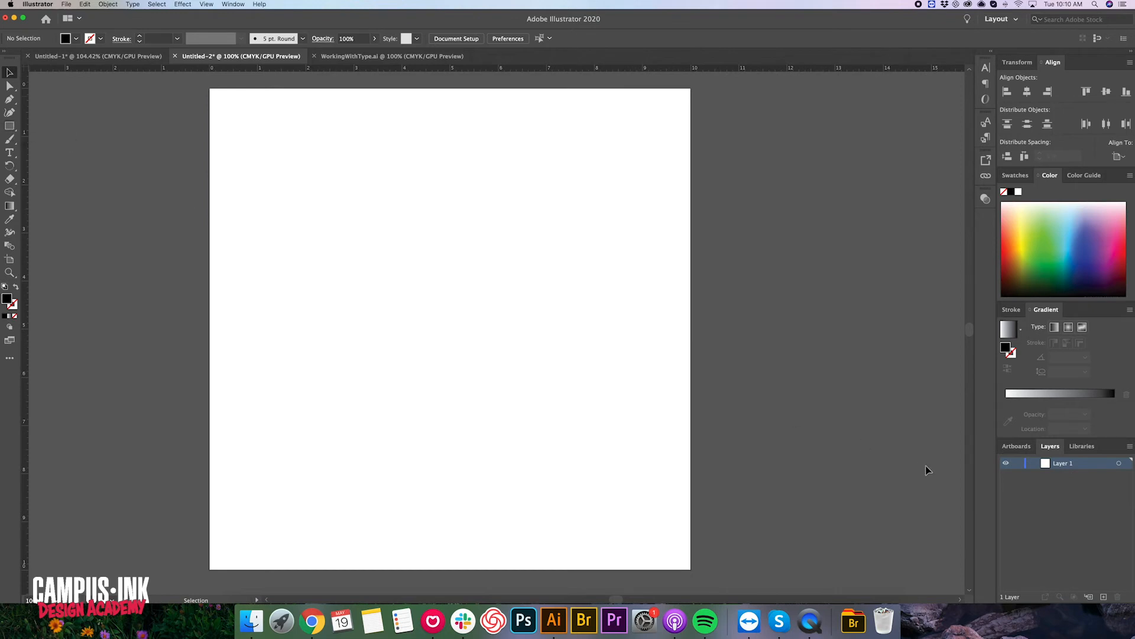
left_click(1104, 597)
left_click_drag(1071, 468, 1072, 494)
Draw a 10 in square covering the whole artboard on Layer 2 and fill it with teal blue
left_click(9, 125)
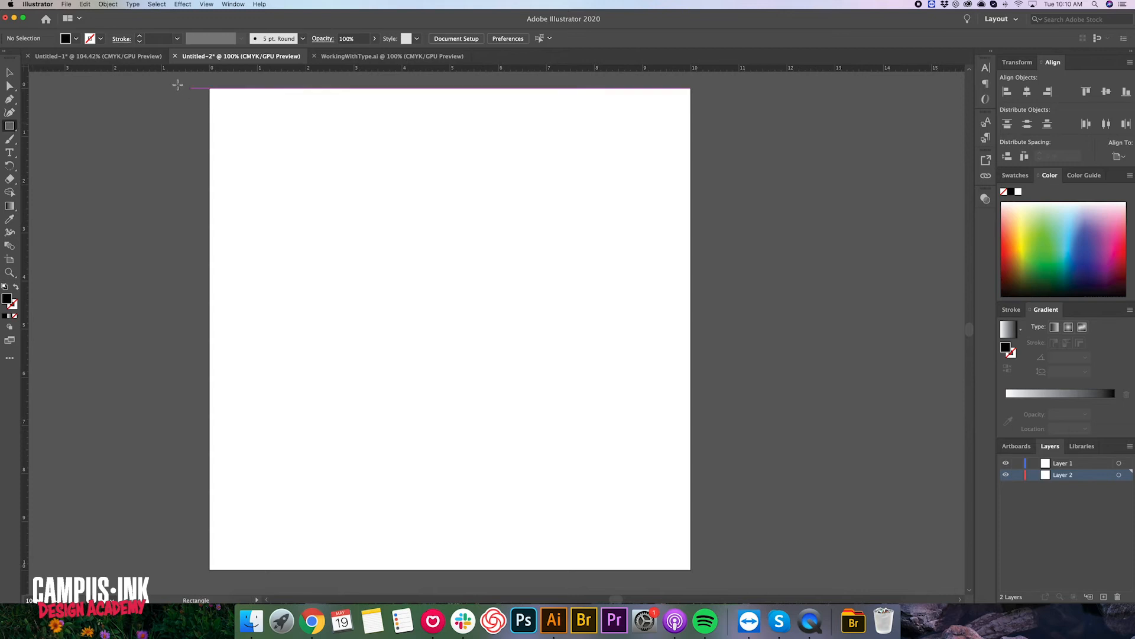
left_click_drag(211, 89, 691, 569)
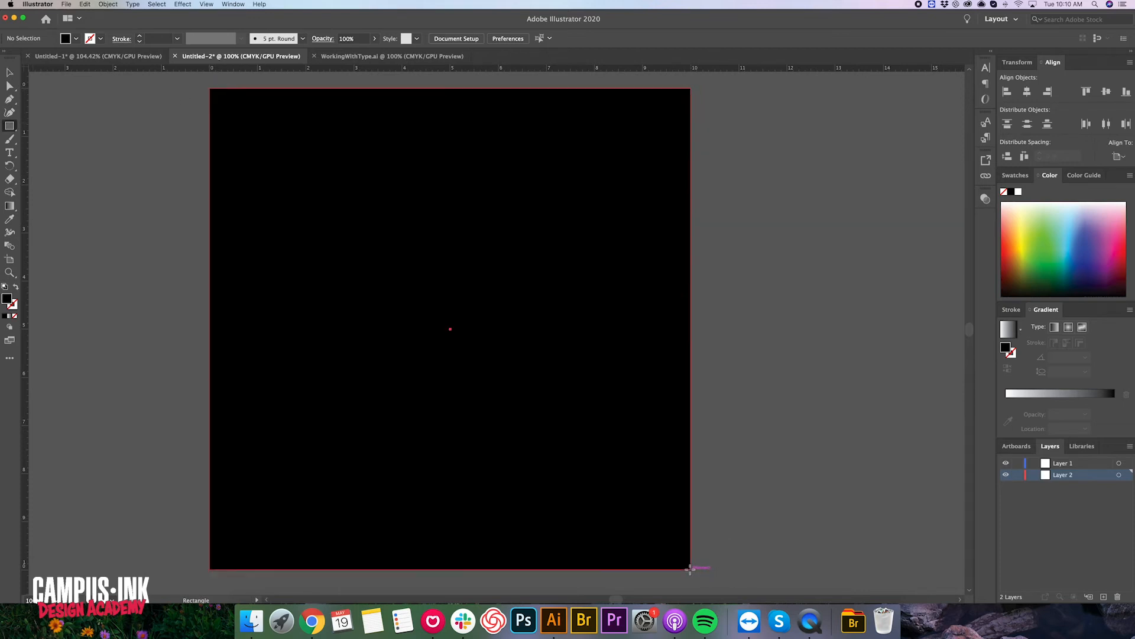
double_click(7, 300)
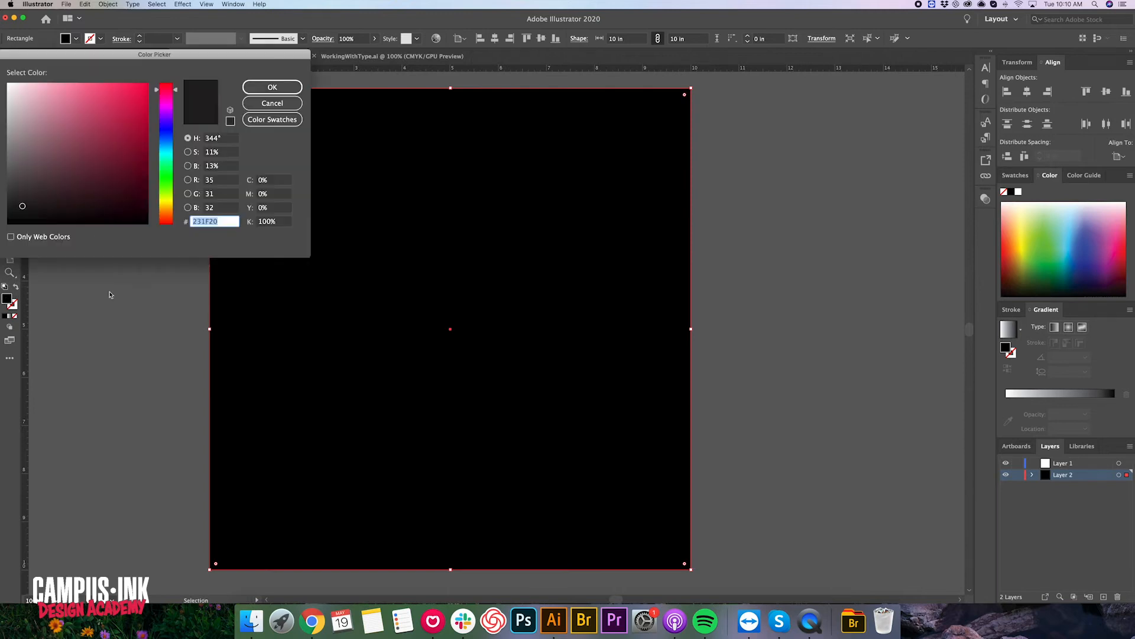
left_click(165, 152)
left_click(122, 148)
left_click_drag(121, 148, 114, 126)
left_click(264, 90)
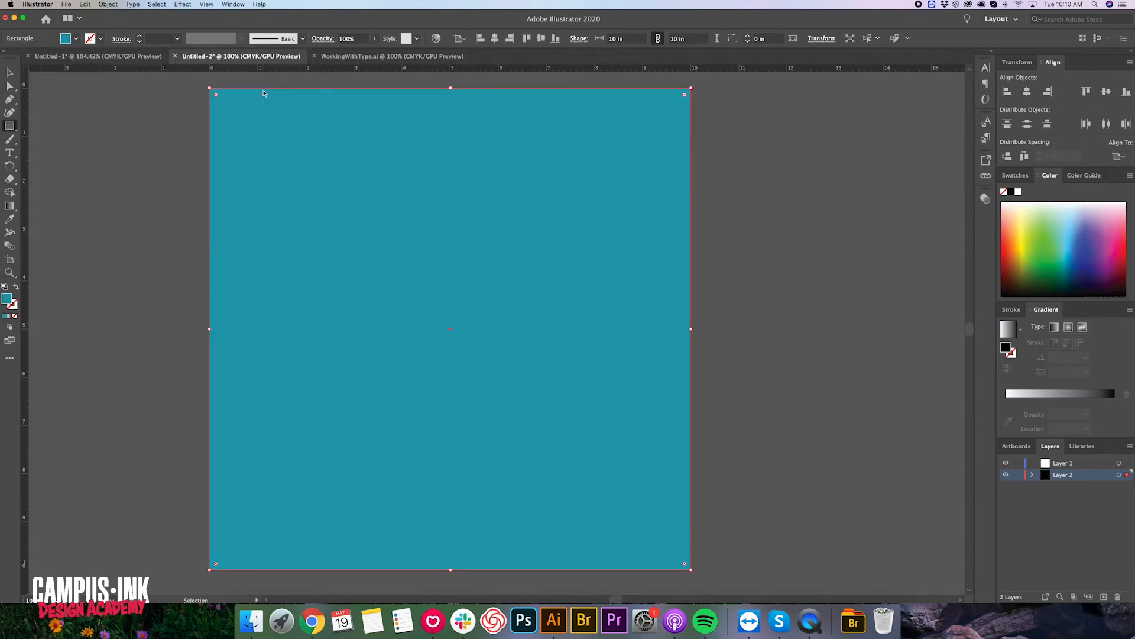
left_click(10, 71)
left_click(81, 101)
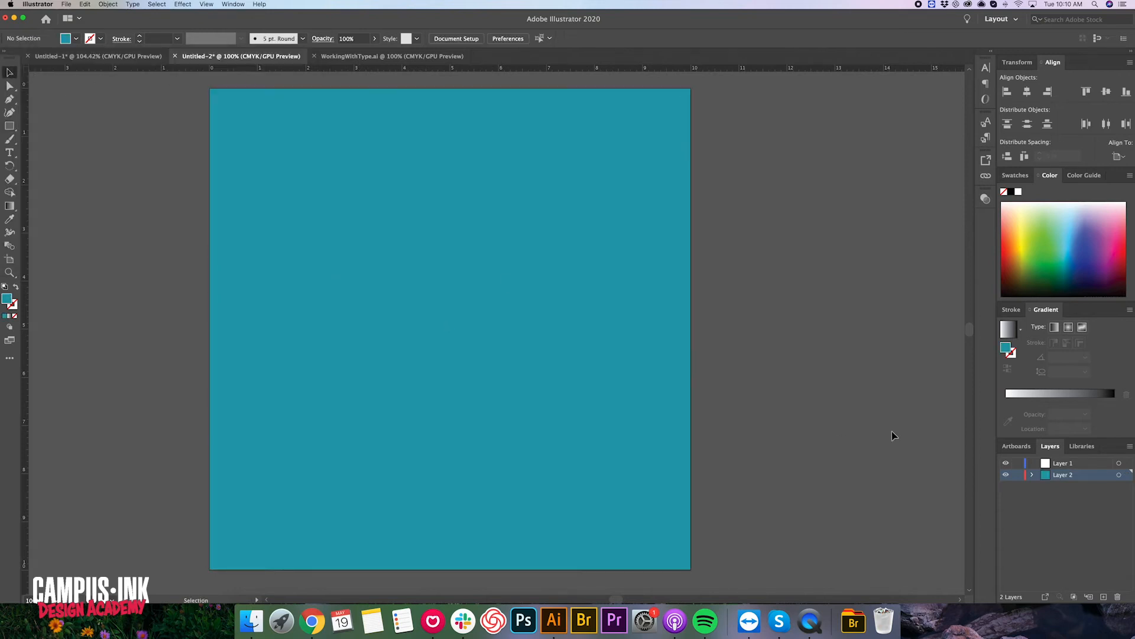
Lock Layer 2 and add the text "Working With" on Layer 1 in the upper part of the artboard
left_click(1065, 464)
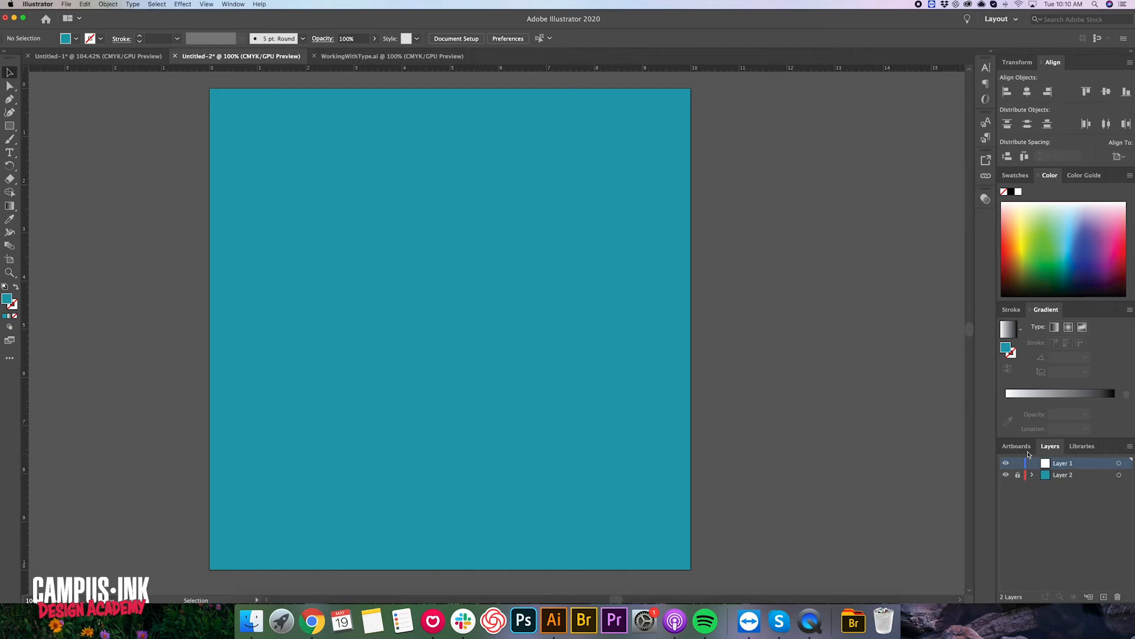
left_click(10, 153)
left_click(346, 188)
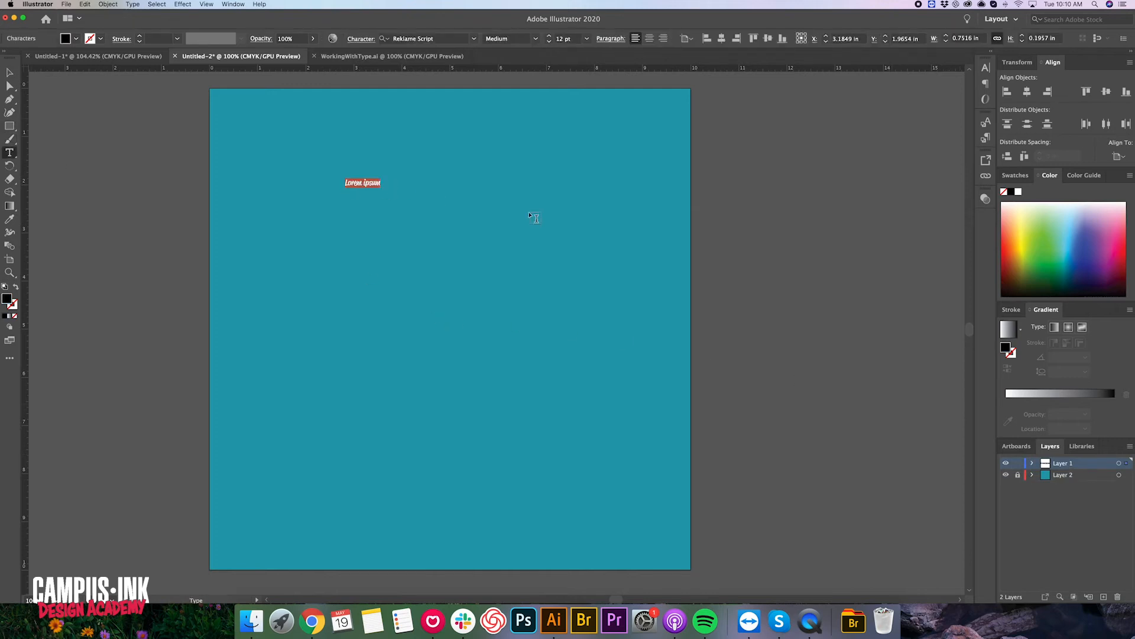
type("W")
Search the fonts for "ave" and set the "Working With" text in Avenir Black
left_click_drag(345, 182, 423, 179)
left_click(432, 38)
type("ave")
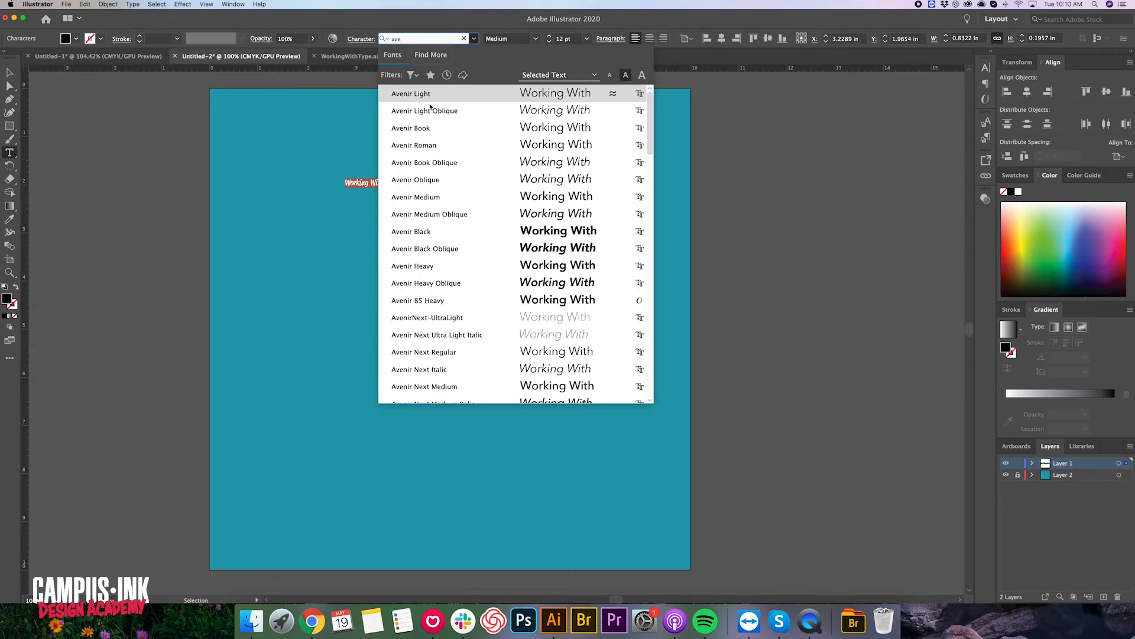
key("Down")
key("Down")
key("Down")
key("Down")
key("Down")
key("Down")
key("Down")
key("Down")
key("Return")
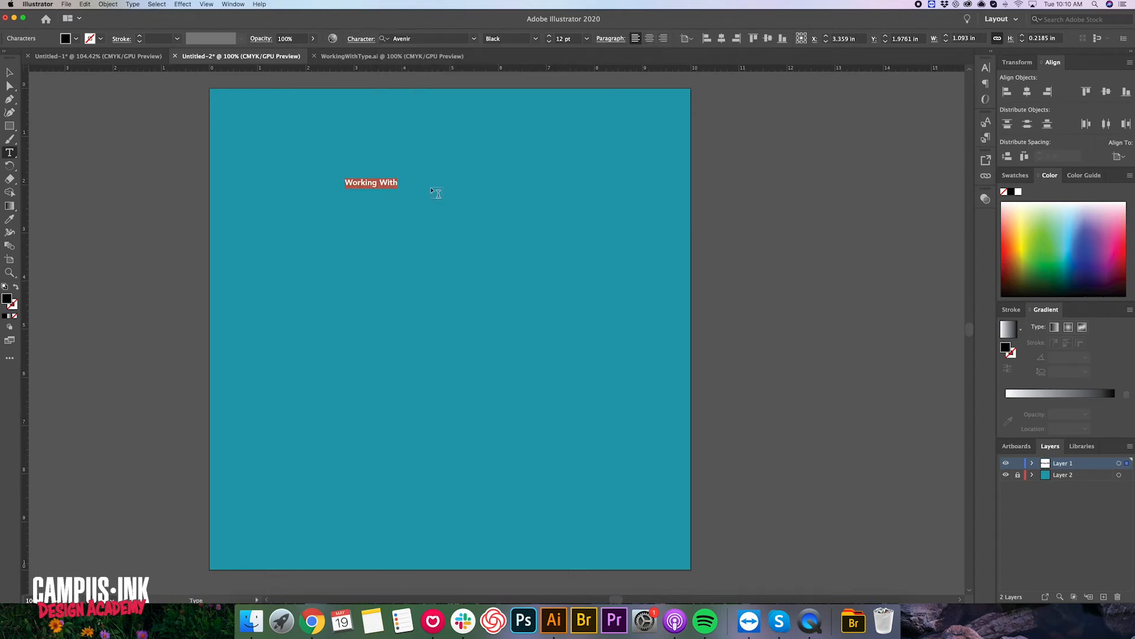
Scale the "Working With" text up to about 63 pt and center it roughly across the upper artboard
left_click(9, 72)
left_click_drag(401, 189, 651, 263)
left_click_drag(598, 214, 545, 218)
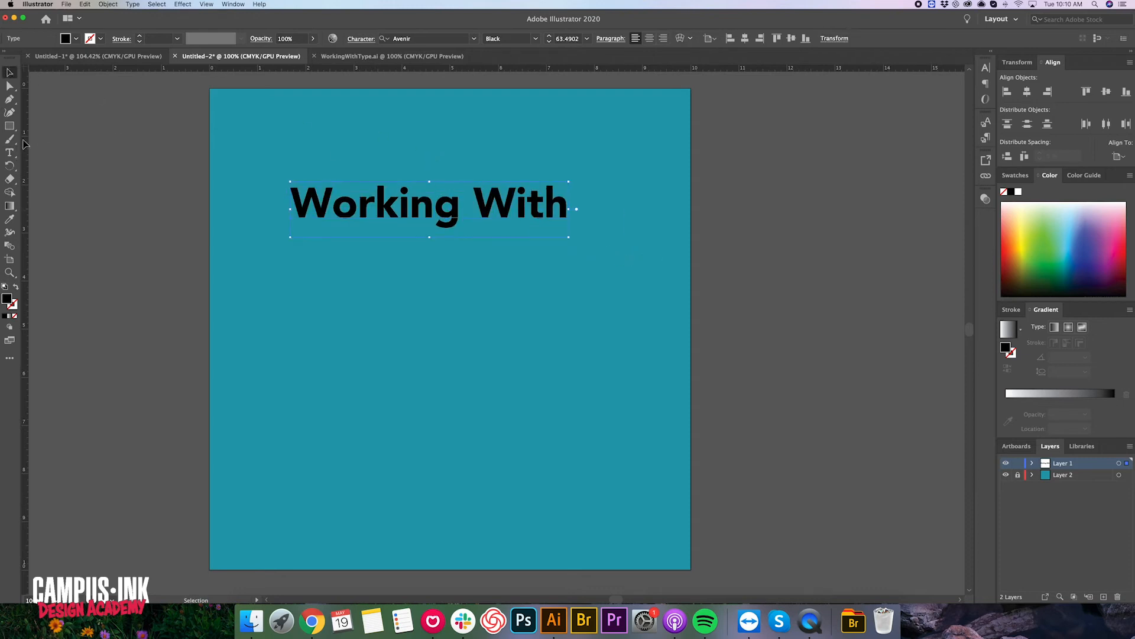
Apply All Caps to the "Working With" text and set its tracking to 400
left_click(361, 38)
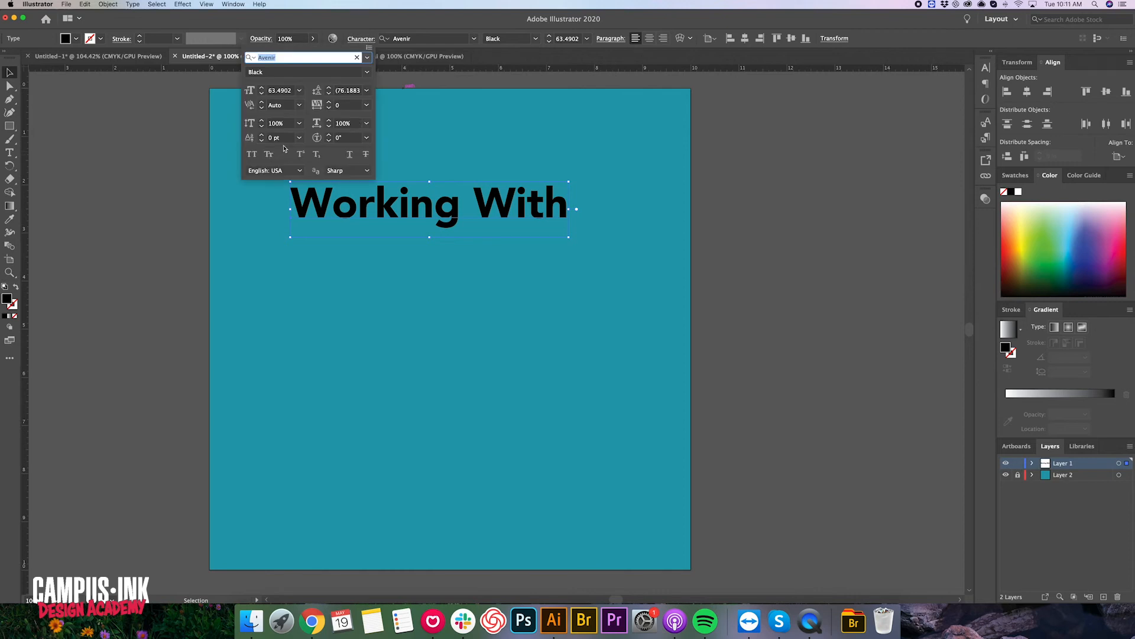
left_click(252, 154)
left_click(319, 107)
type("400")
key("Return")
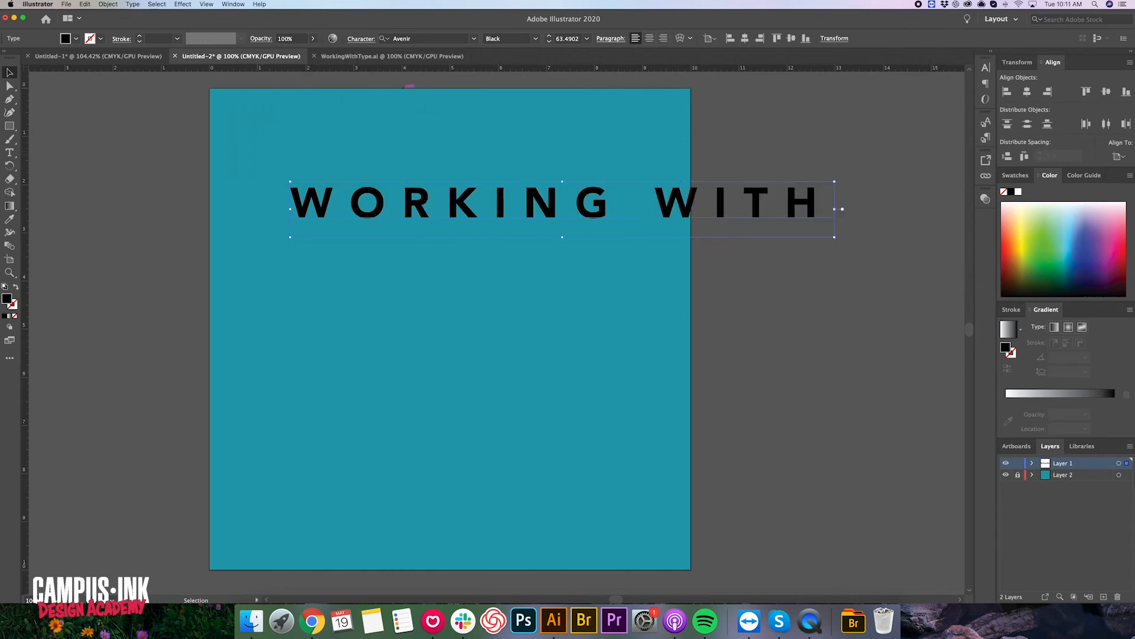
Scale the "WORKING WITH" line down to about 38 pt and place two copies of it below
left_click_drag(834, 211, 627, 228)
left_click_drag(421, 206, 438, 384)
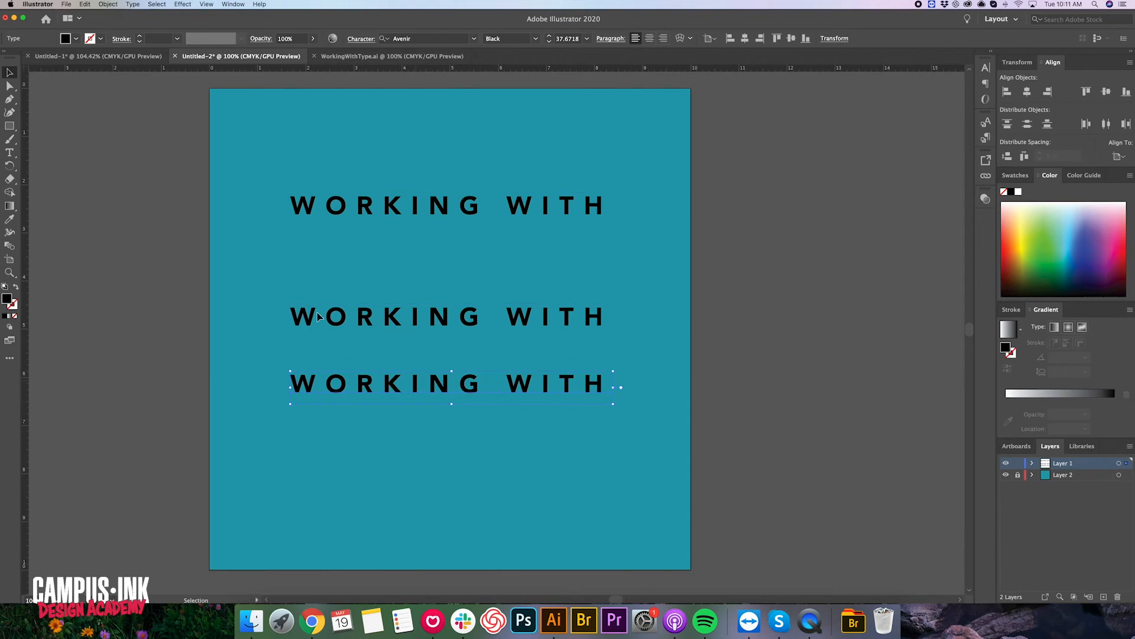
Replace the lowest copy's text with "ILLUSTRATOR" and the middle copy's text with "IN ADOBE"
left_click(3, 152)
left_click_drag(291, 382, 673, 395)
type("ILLU")
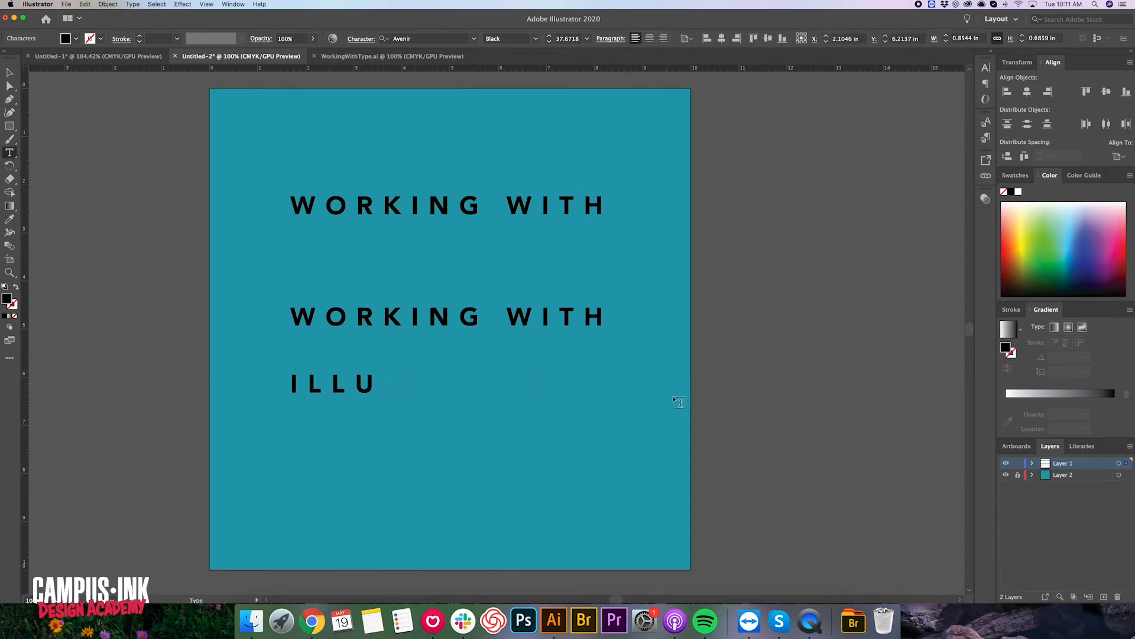
type("STRATOR")
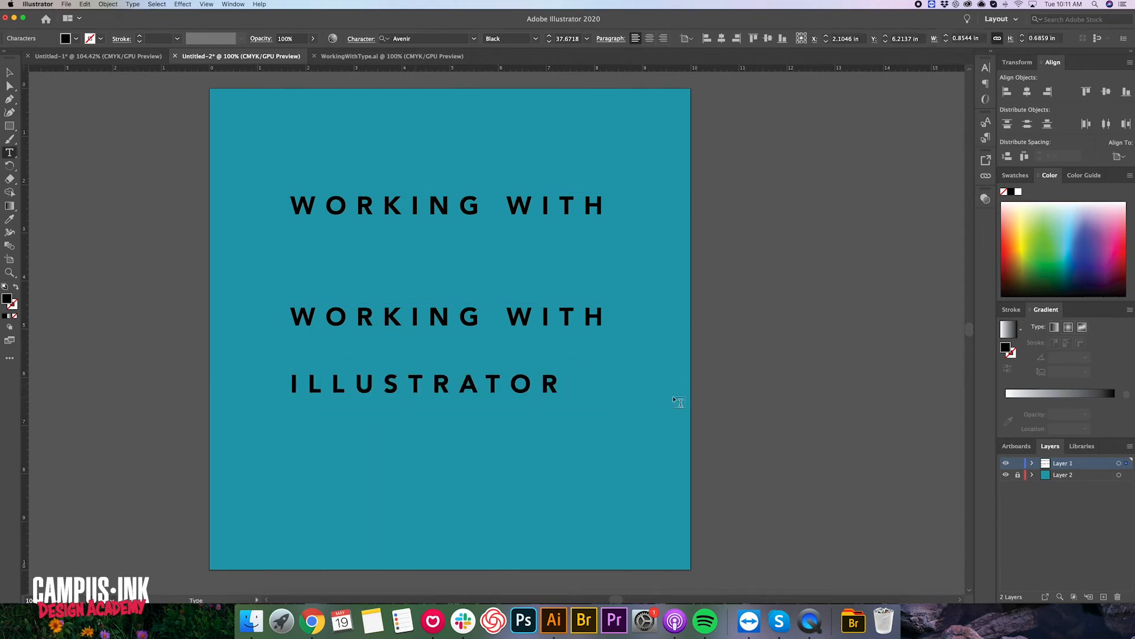
double_click(295, 321)
left_click(600, 323, "shift")
type("IN ADOBE")
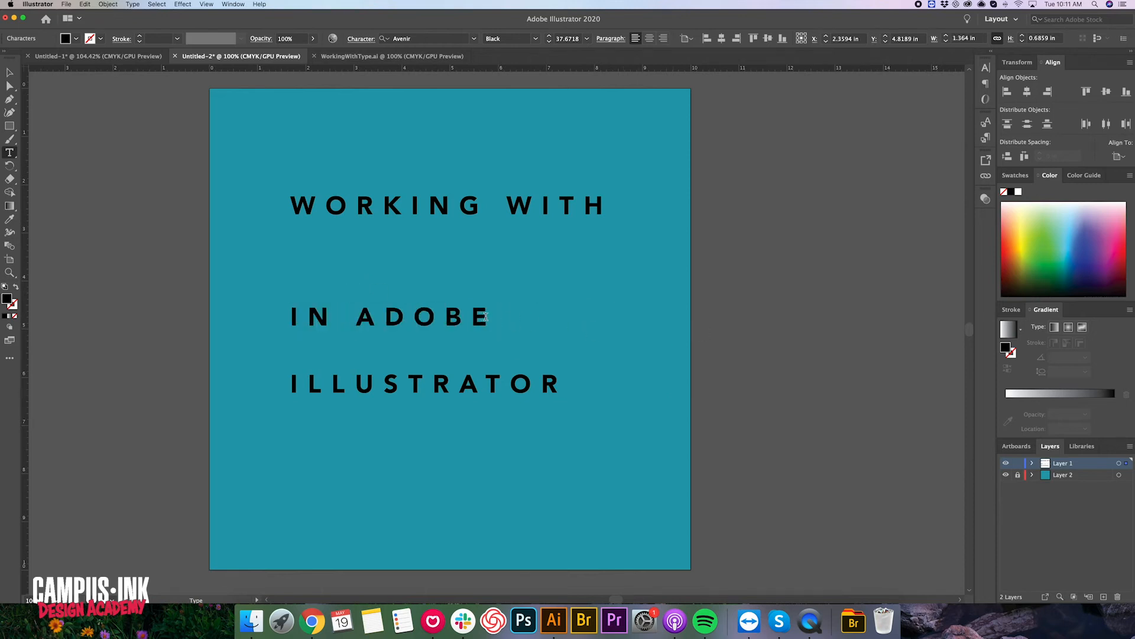
Turn off All Caps for the "in adobe" line and set its tracking to 0
left_click_drag(487, 319, 271, 303)
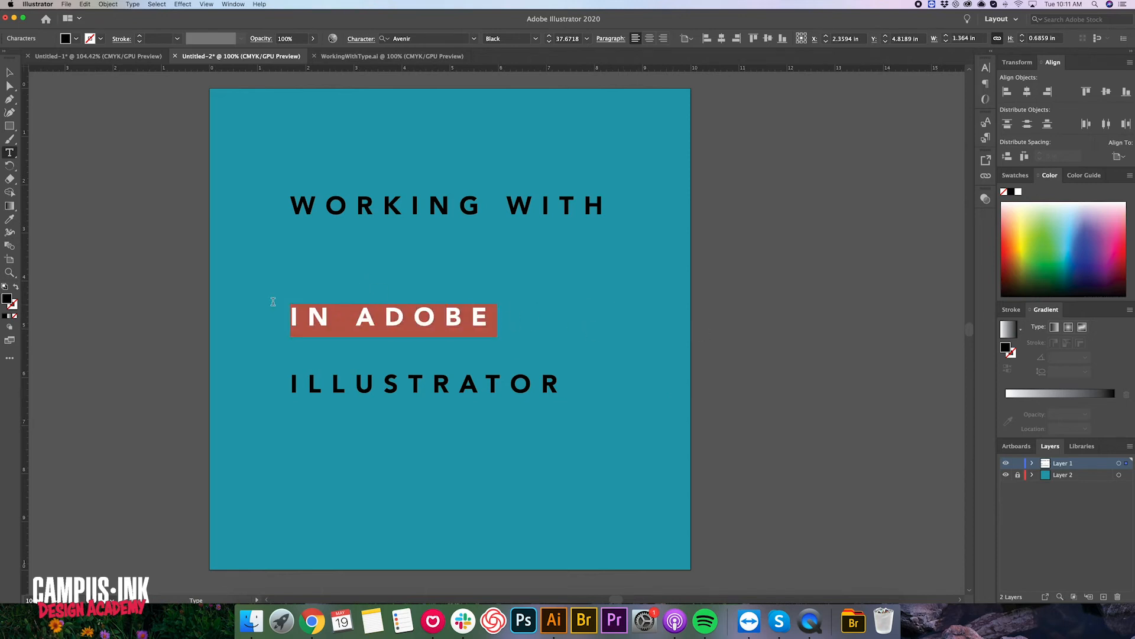
left_click(368, 39)
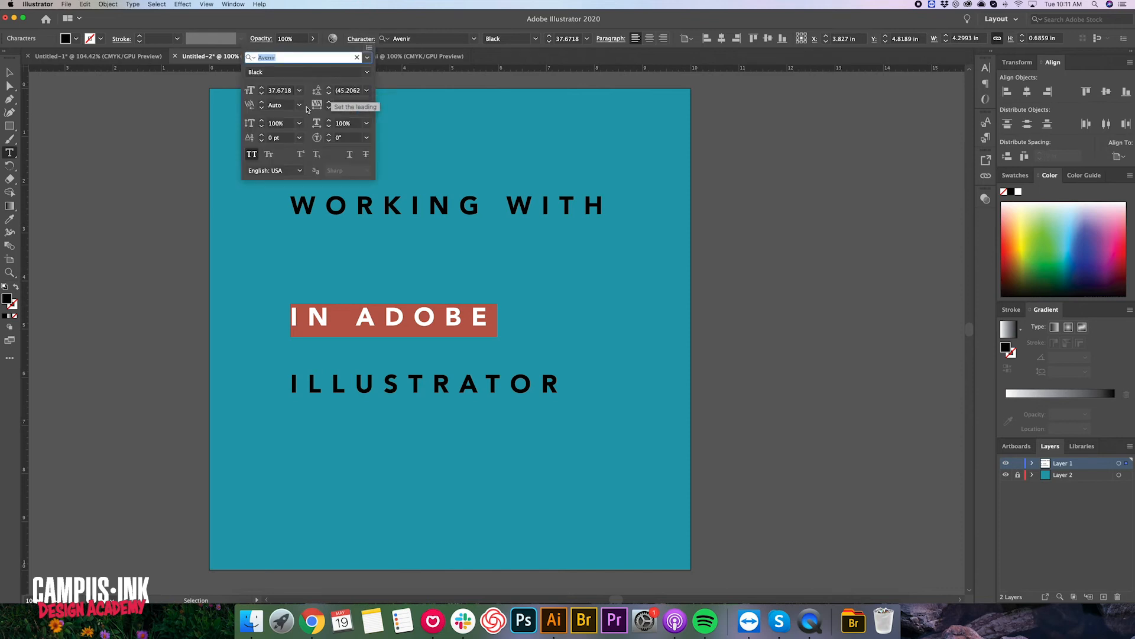
left_click(253, 155)
double_click(341, 104)
type("0")
key("Return")
key("Escape")
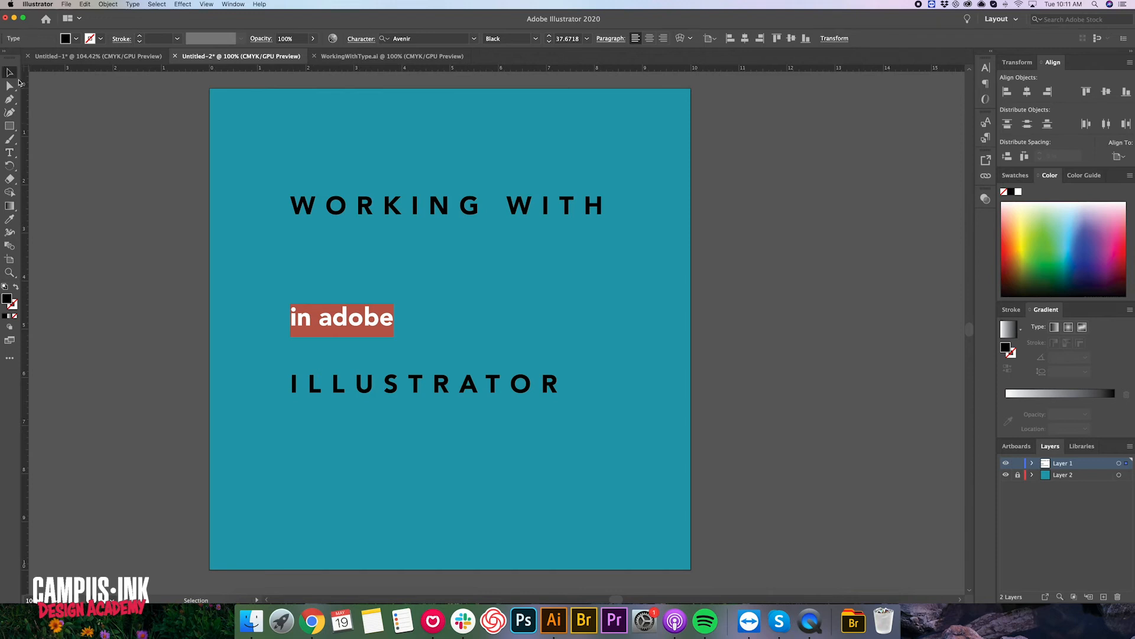
Set the "ILLUSTRATOR" line's tracking to 0 and move "in adobe" down directly above it
left_click(424, 402)
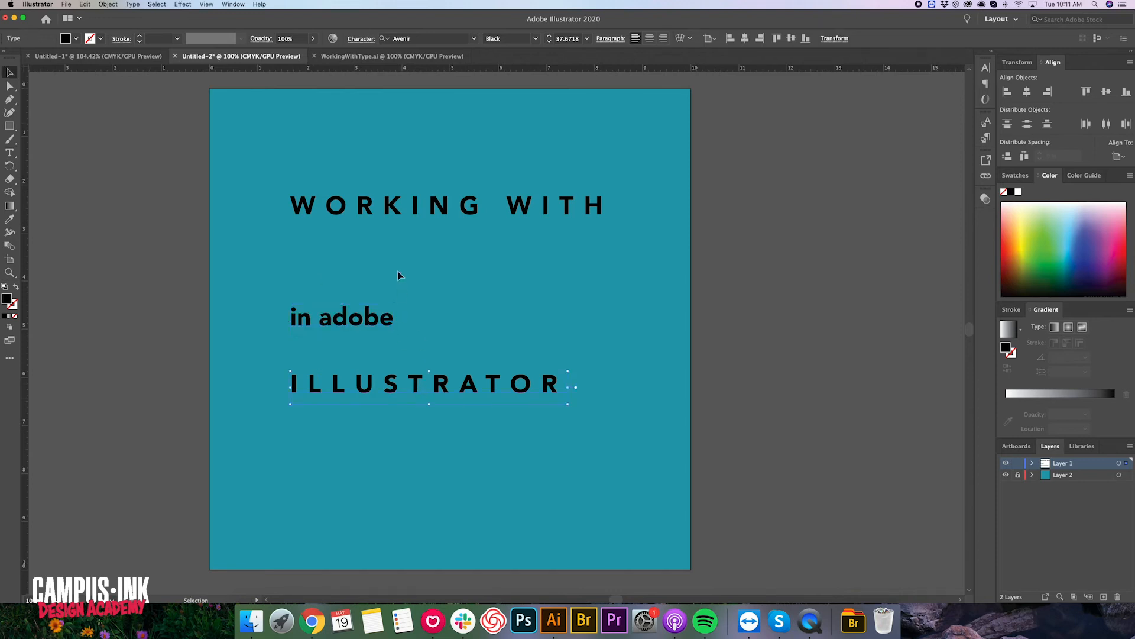
left_click(361, 39)
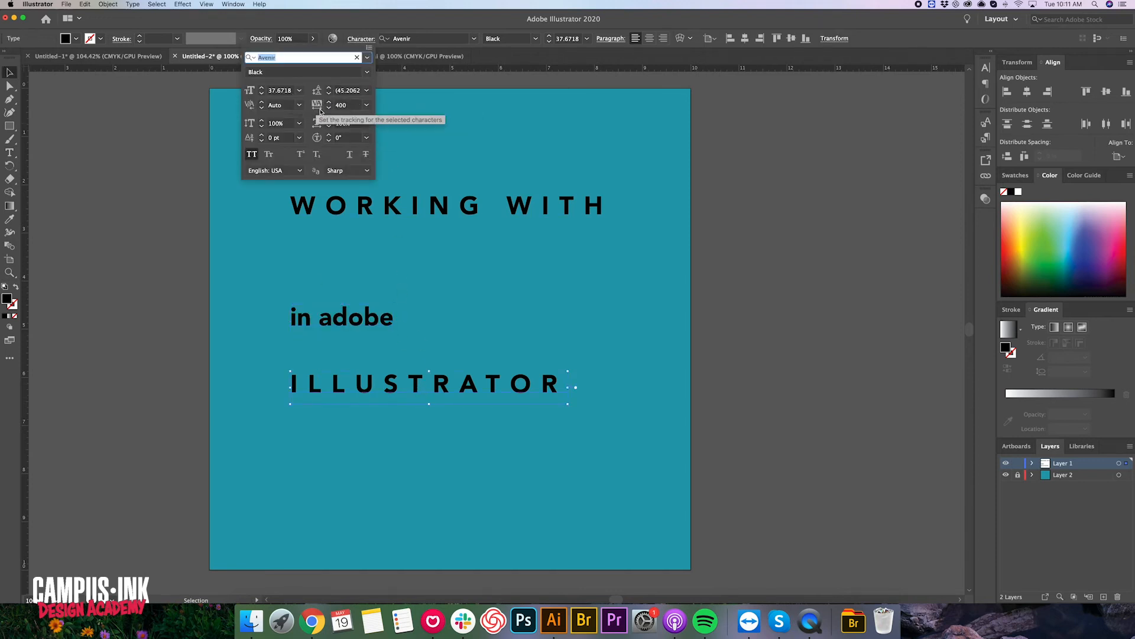
left_click(349, 105)
type("0")
key("Return")
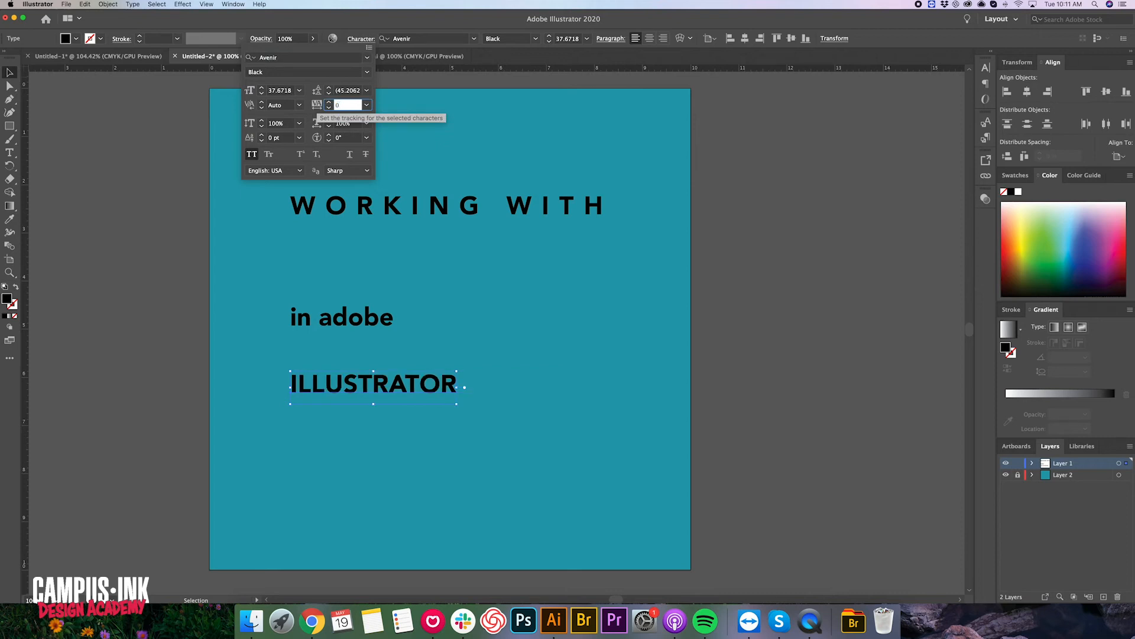
left_click(424, 266)
left_click_drag(353, 314, 353, 348)
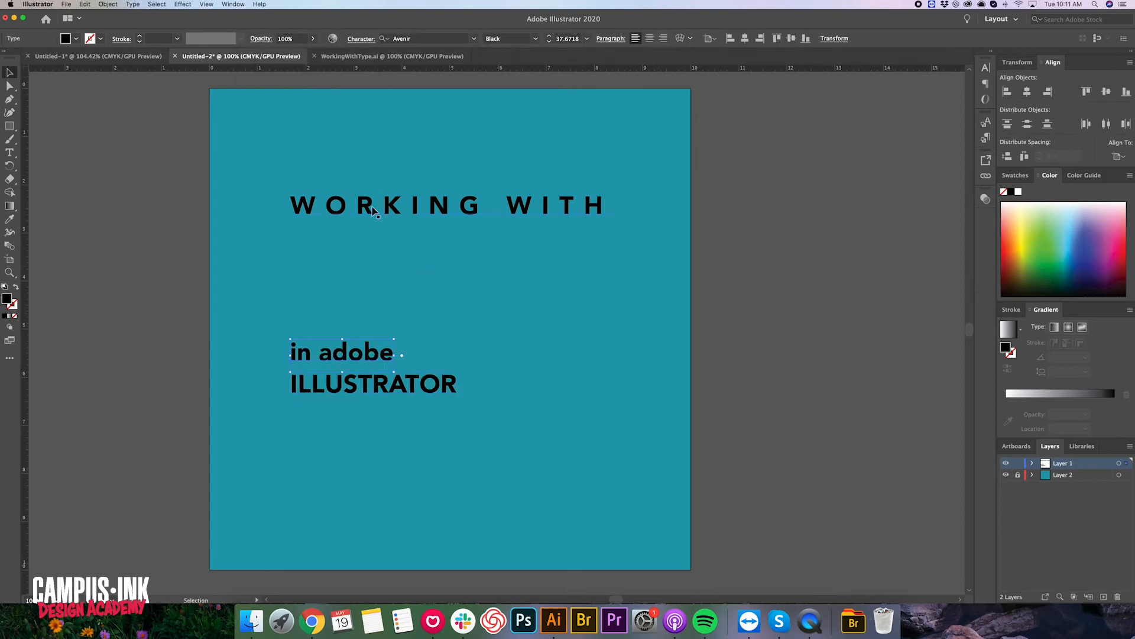
Add a "Type" text line below "WORKING WITH" and set its font to Reklame Script Medium
left_click(368, 241)
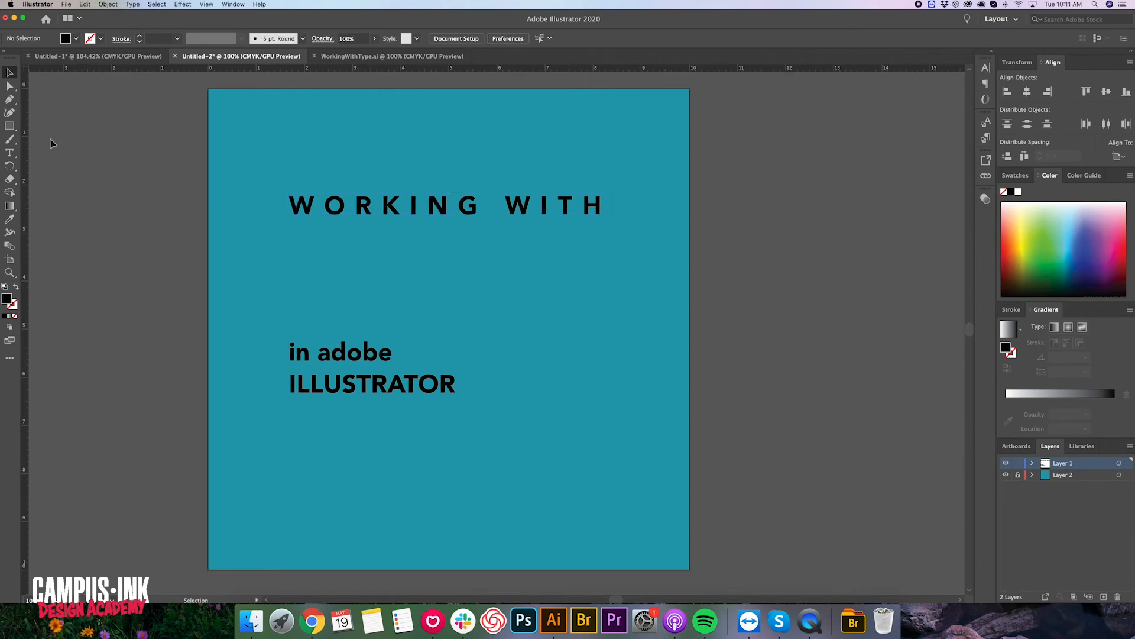
left_click(10, 153)
left_click(355, 273)
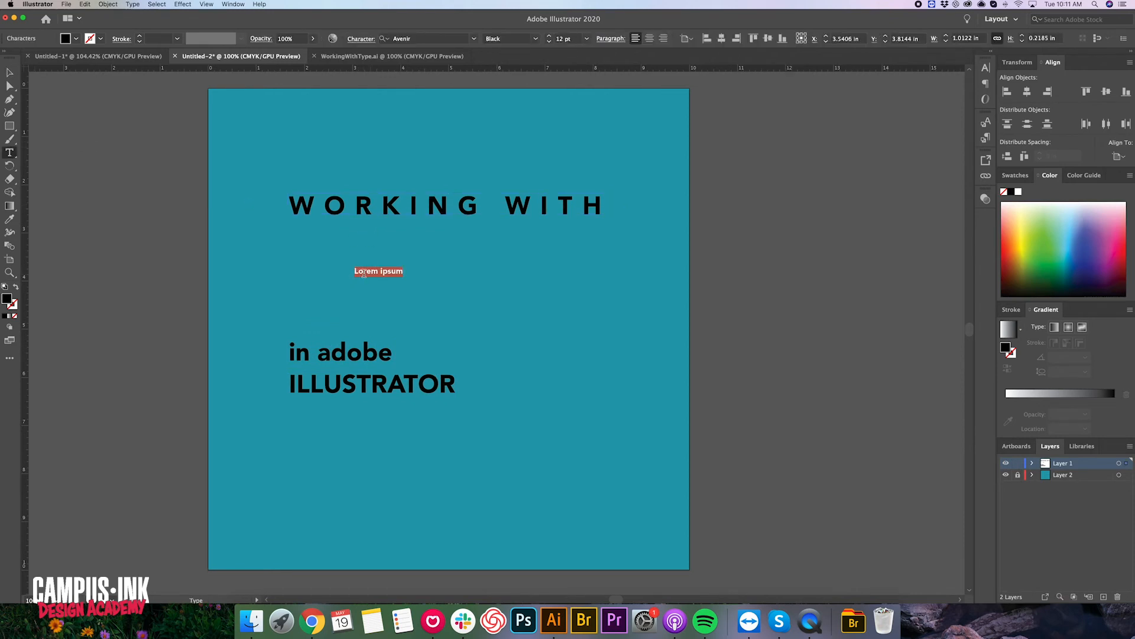
type("Type")
left_click_drag(355, 271, 413, 270)
left_click(414, 38)
type("rekl")
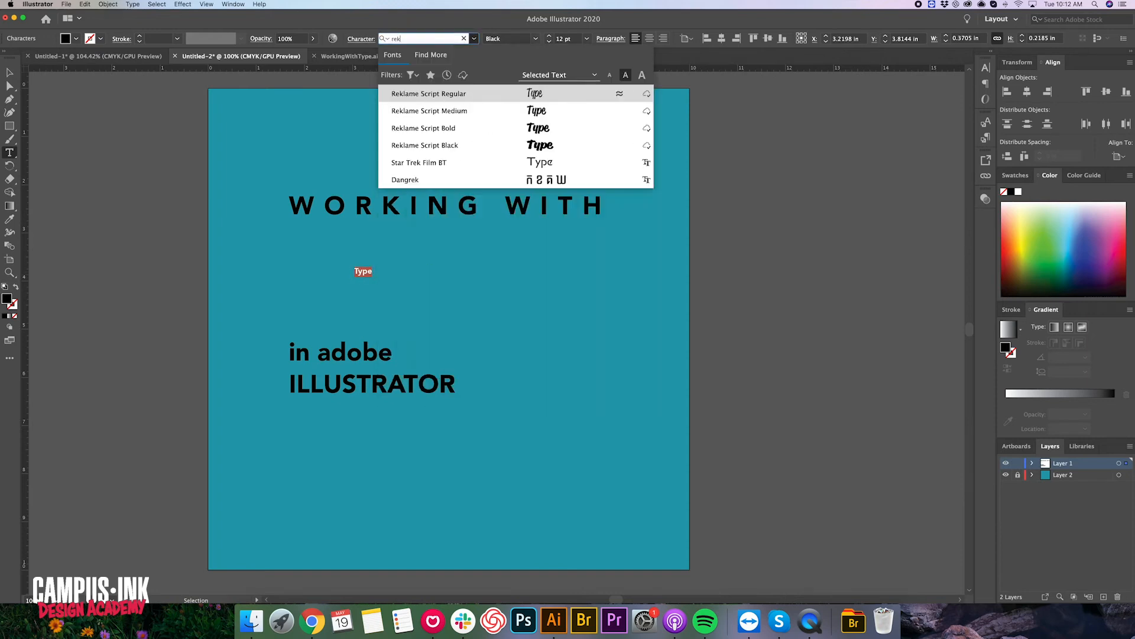
left_click(451, 114)
key("Escape")
Enlarge "Type" to about 168 pt and position it between "WORKING WITH" and "in adobe"
left_click_drag(368, 276, 681, 401)
left_click_drag(452, 344, 444, 294)
left_click(570, 342)
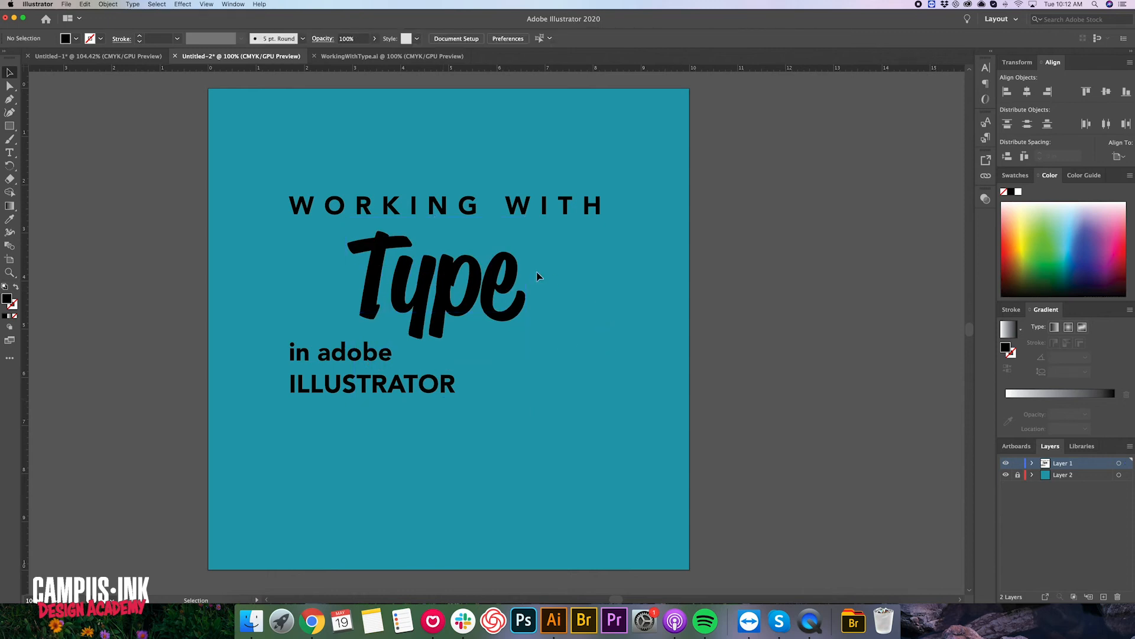
Browse the additional Adobe Fonts that can be activated, previewing them on the "Type" lettering, and return to the installed fonts
left_click(521, 276)
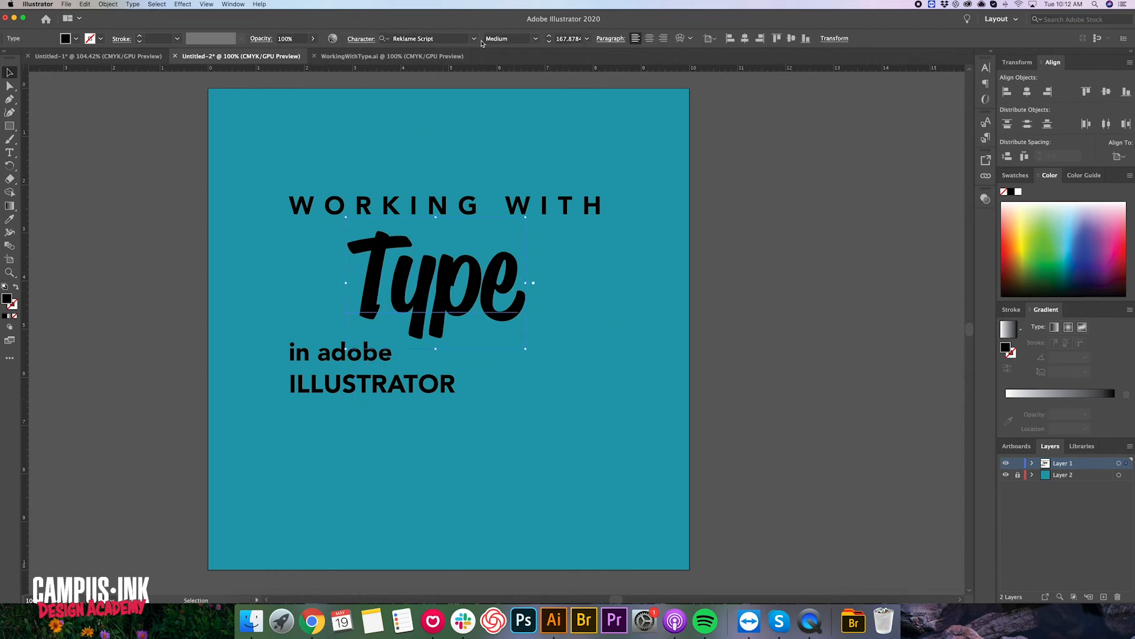
left_click(475, 39)
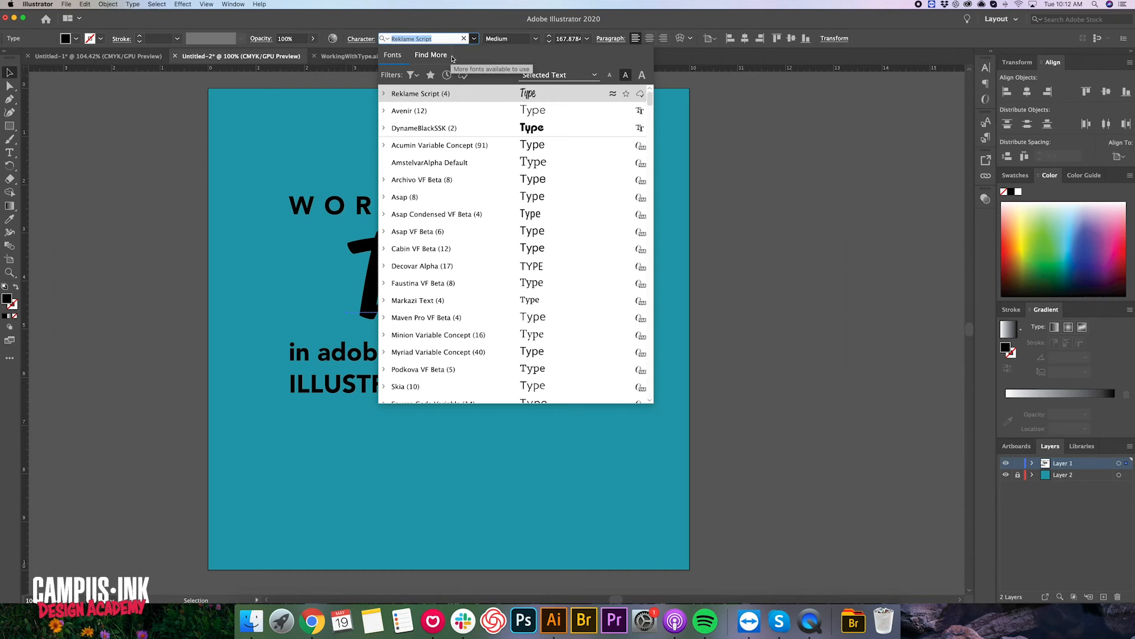
left_click(428, 56)
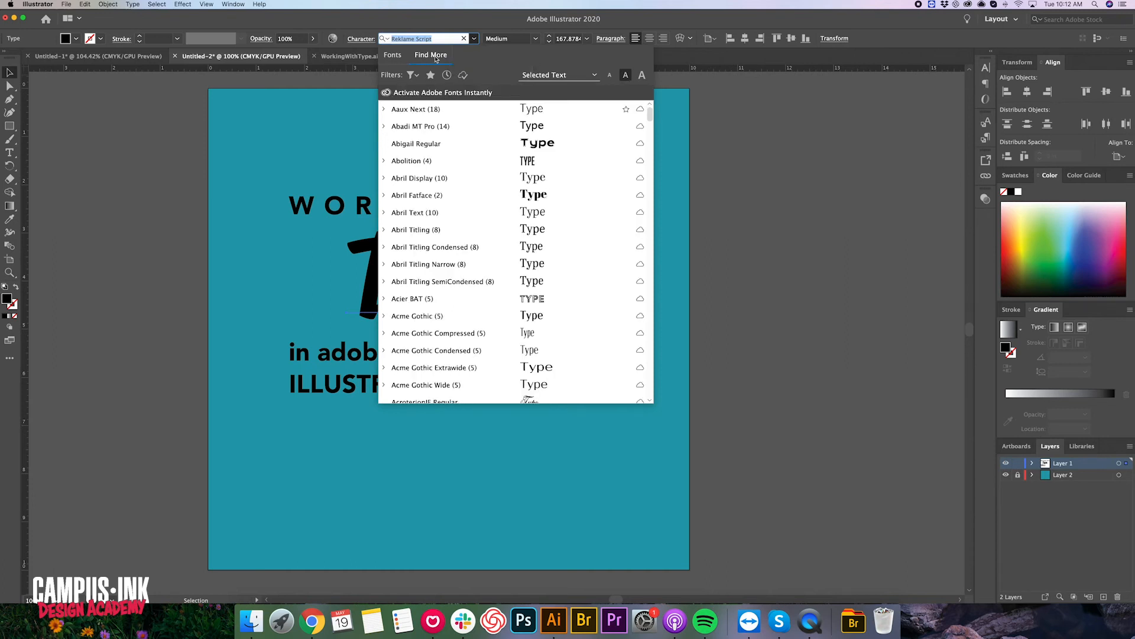
scroll(506, 254, "down", 15)
scroll(506, 254, "down", 8)
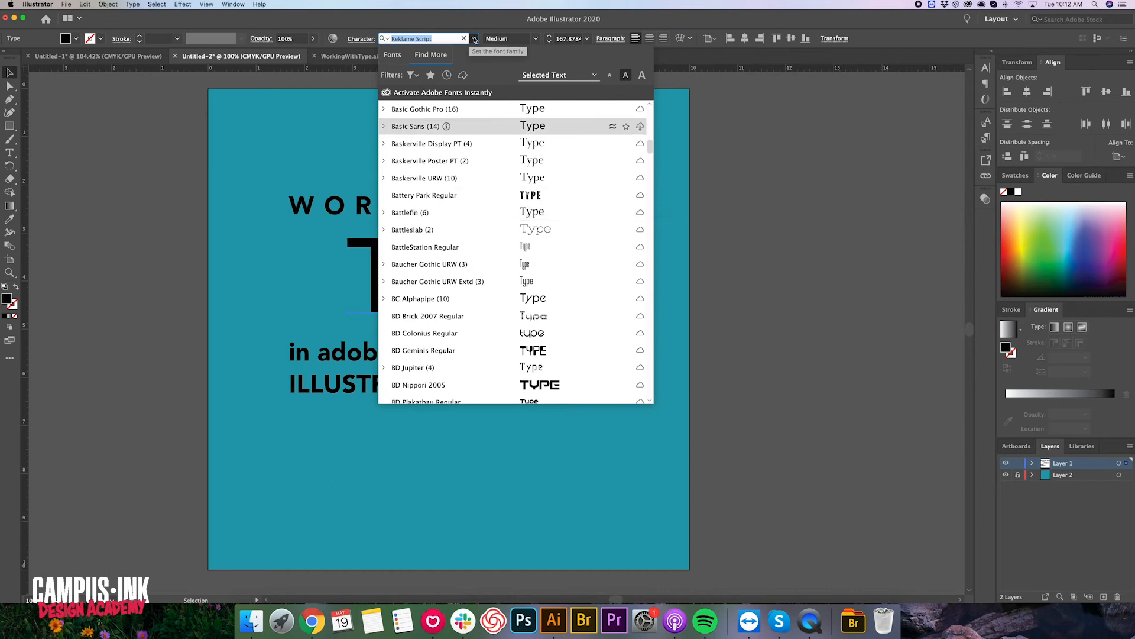
left_click(393, 54)
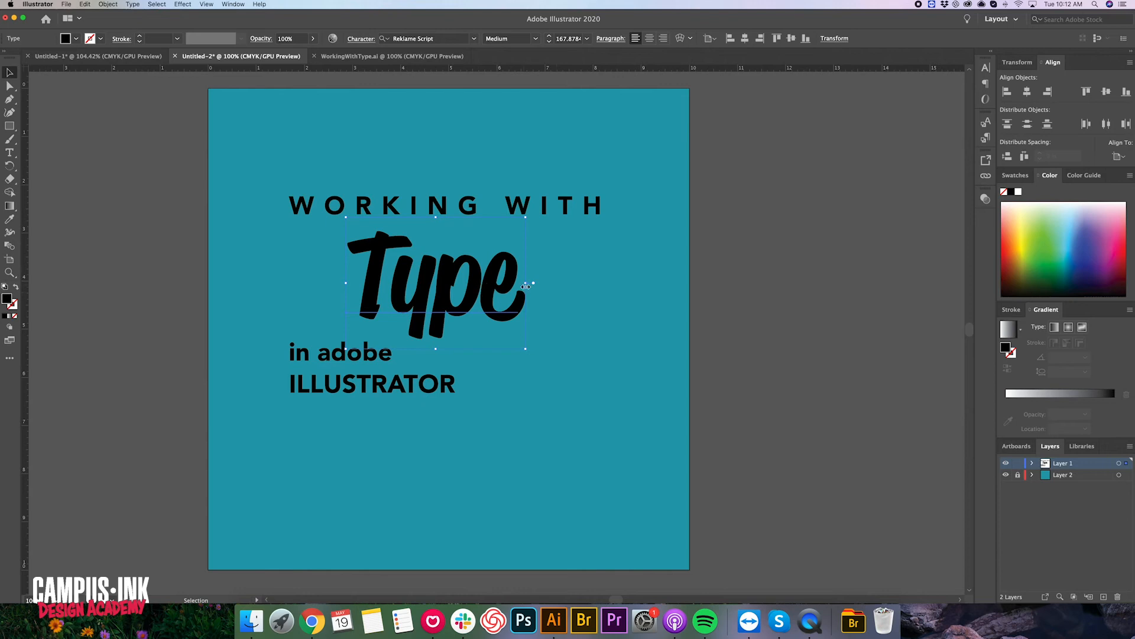
Enlarge "Type" to about 210 pt and place a spare copy of all the text lines off the artboard's right side
left_click_drag(526, 286, 578, 298)
left_click(596, 431)
left_click_drag(613, 459, 312, 133)
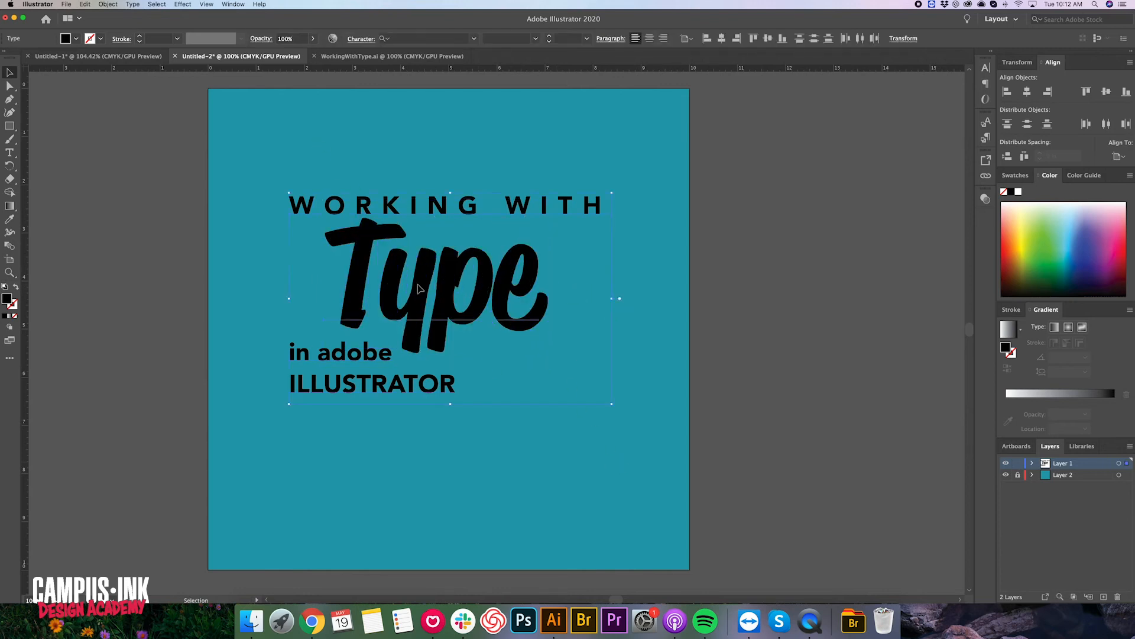
left_click_drag(349, 320, 832, 320)
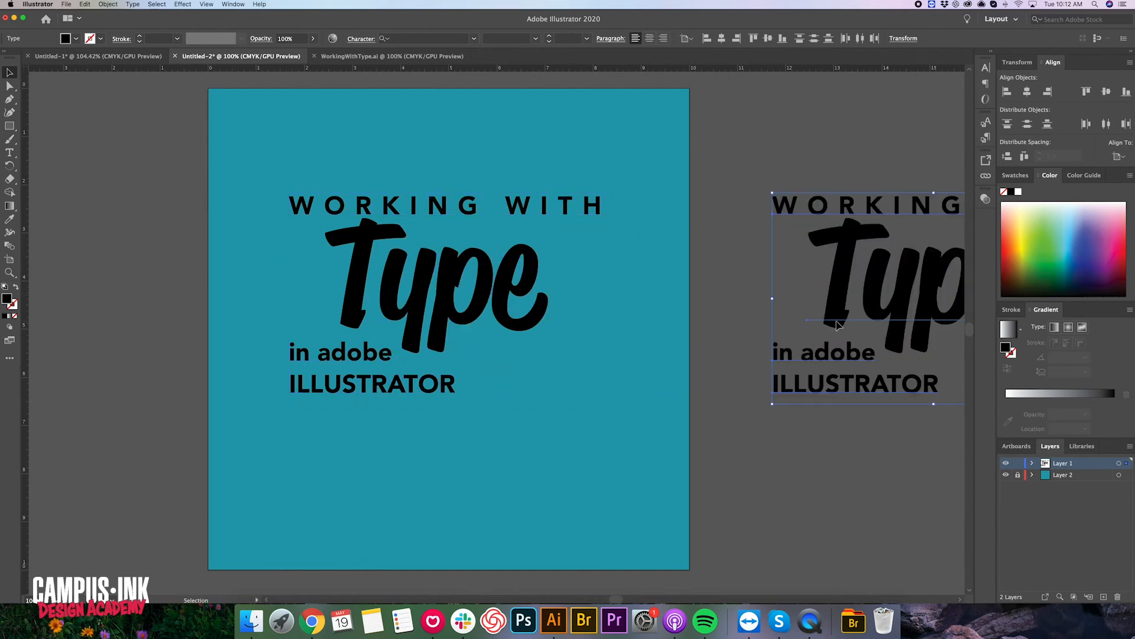
left_click(651, 324)
Apply a horizontal Rise warp to "Type" on the artboard with 18% bend and -5% horizontal distortion
left_click(528, 299)
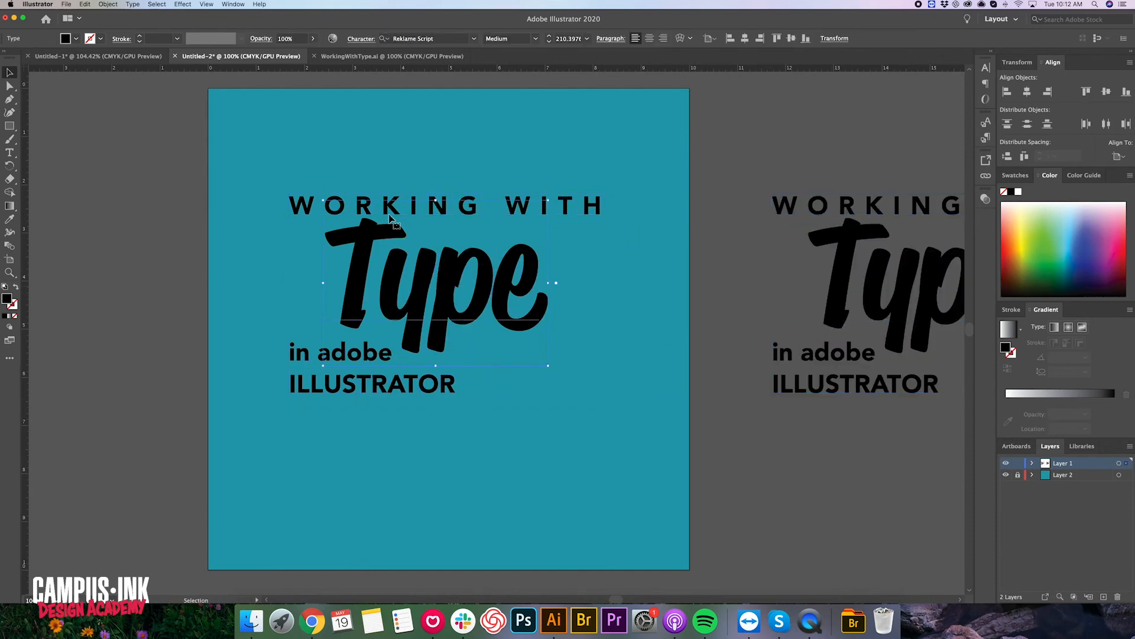
left_click(188, 5)
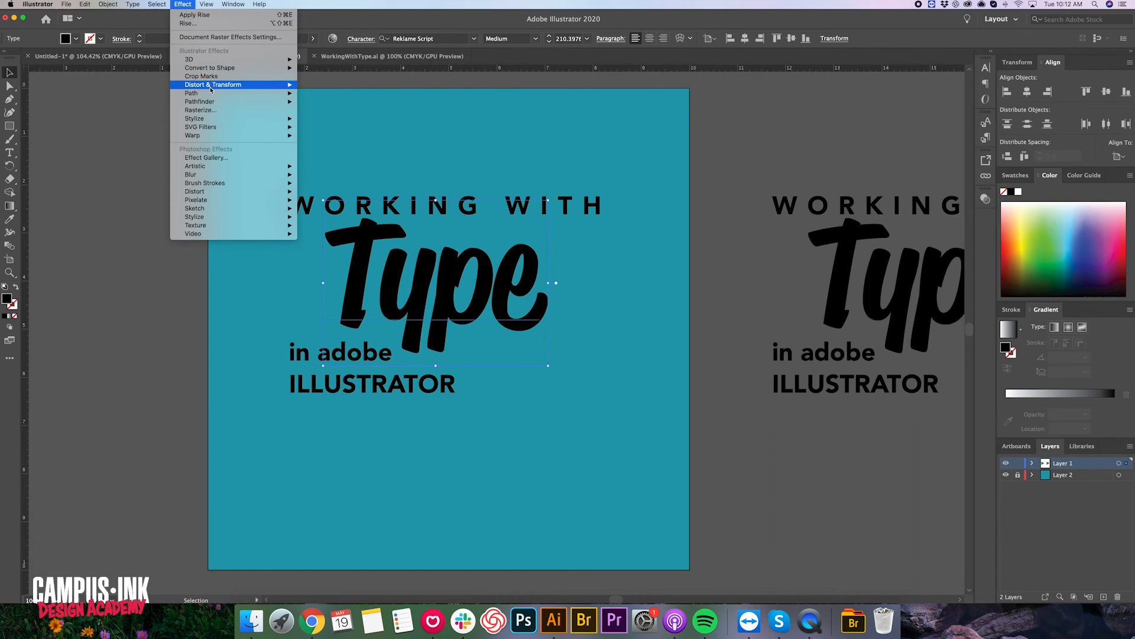
mouse_move(248, 135)
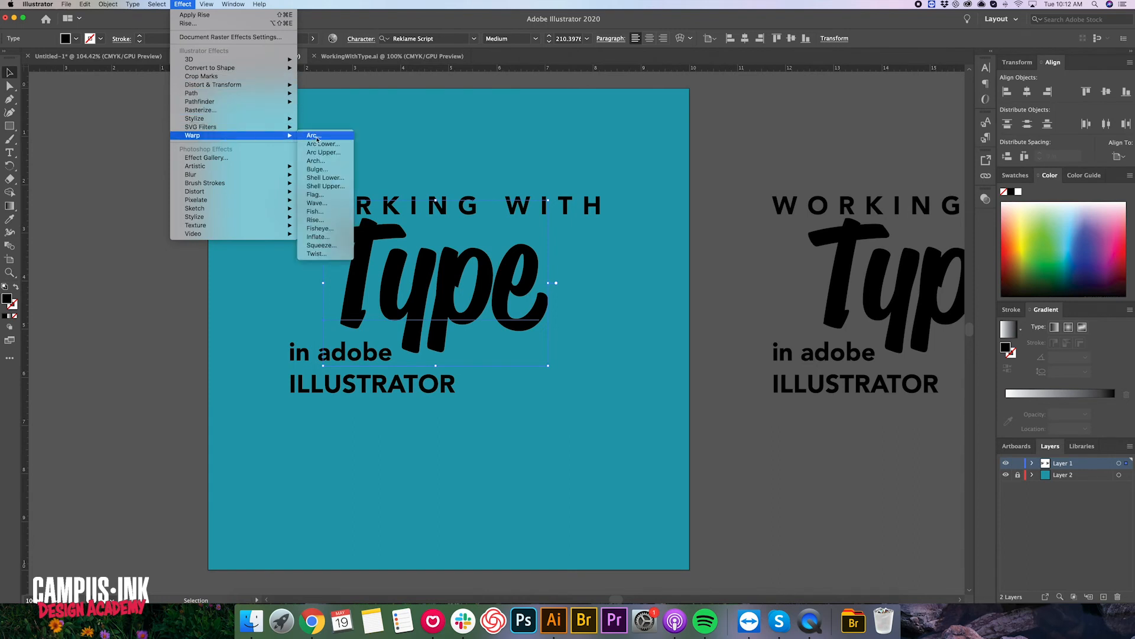
left_click(332, 220)
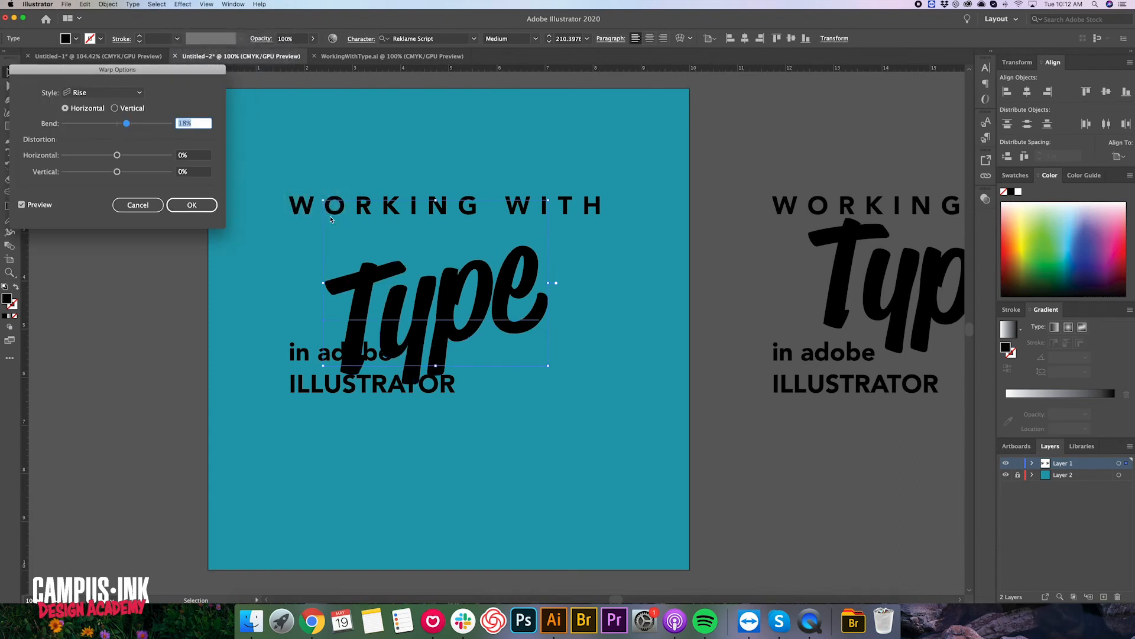
left_click_drag(128, 126, 126, 126)
left_click_drag(117, 157, 114, 159)
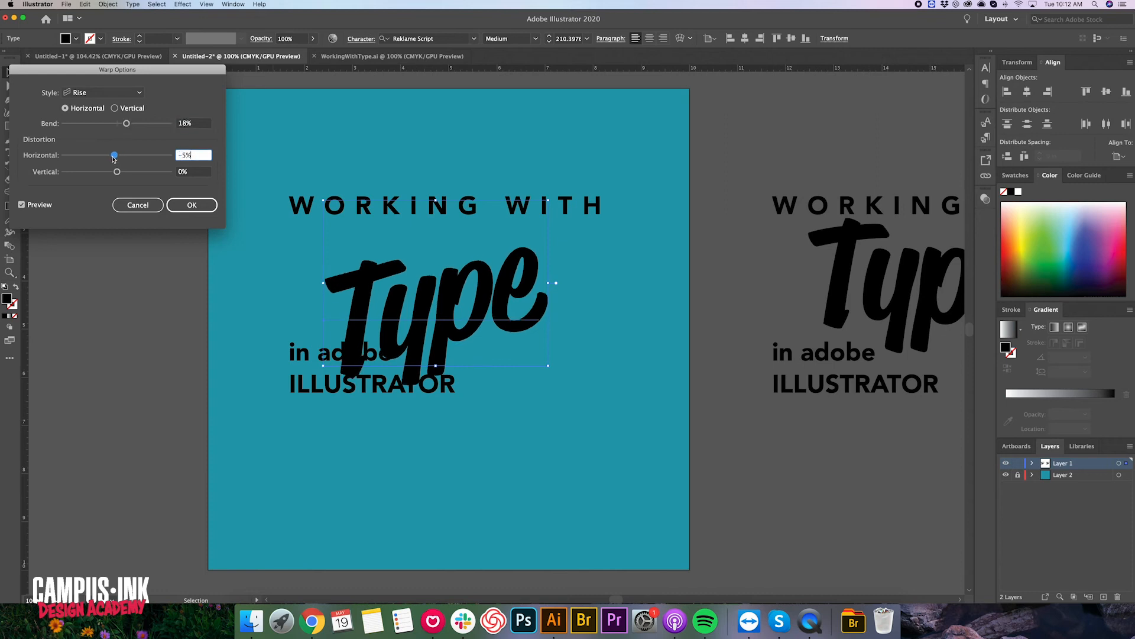
left_click(190, 206)
Place a spare copy of the warped "Type" lettering off the artboard's left side
left_click_drag(447, 296, 59, 251)
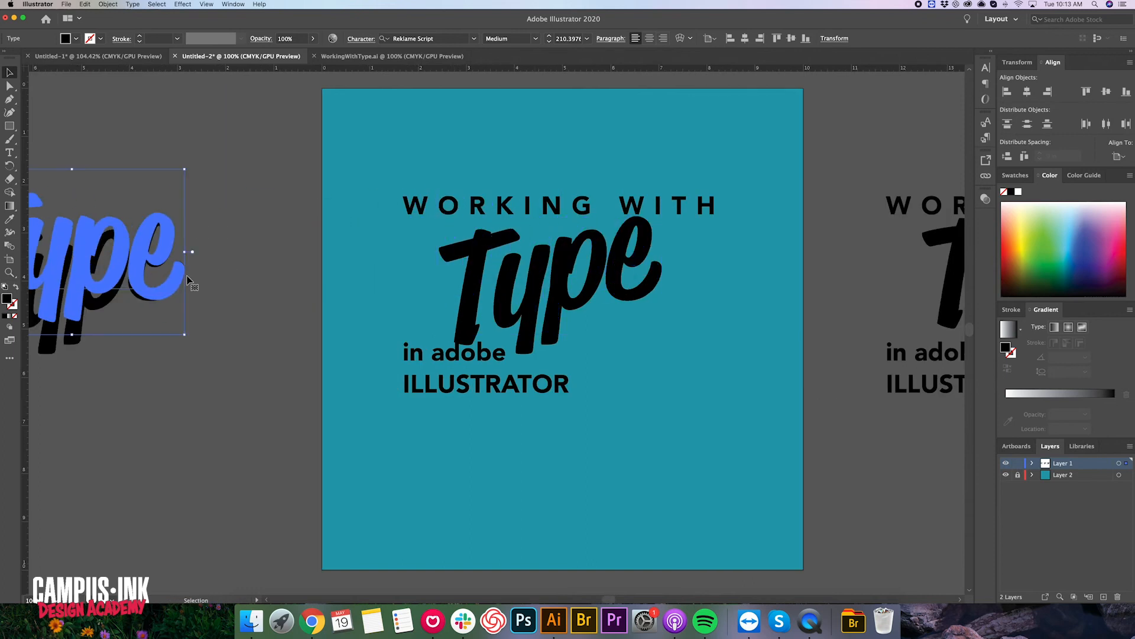
scroll(421, 275, "right", 5)
scroll(421, 276, "right", 2)
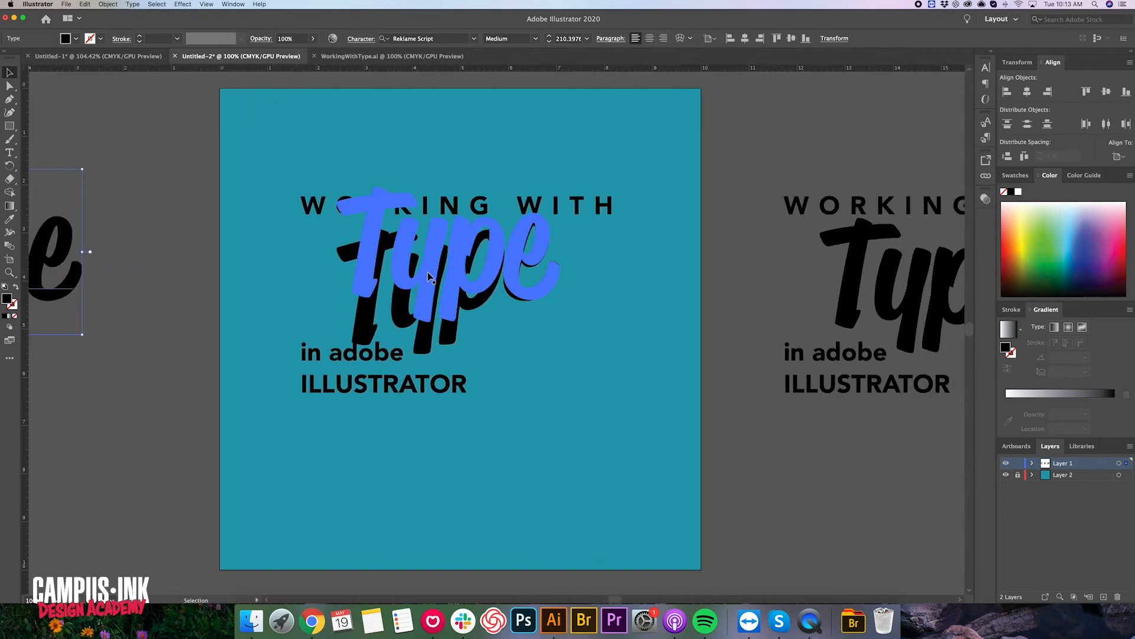
Expand the appearance of the artboard's warped "Type" and scale it from its center to about 5.39 in wide
left_click(428, 275)
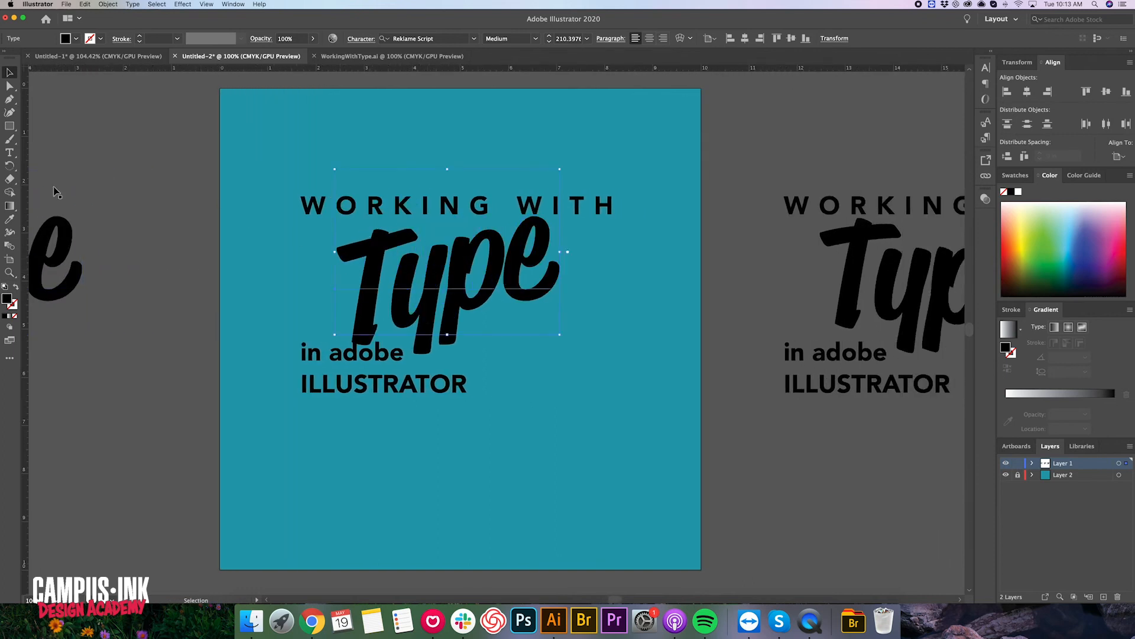
left_click(110, 5)
left_click(132, 110)
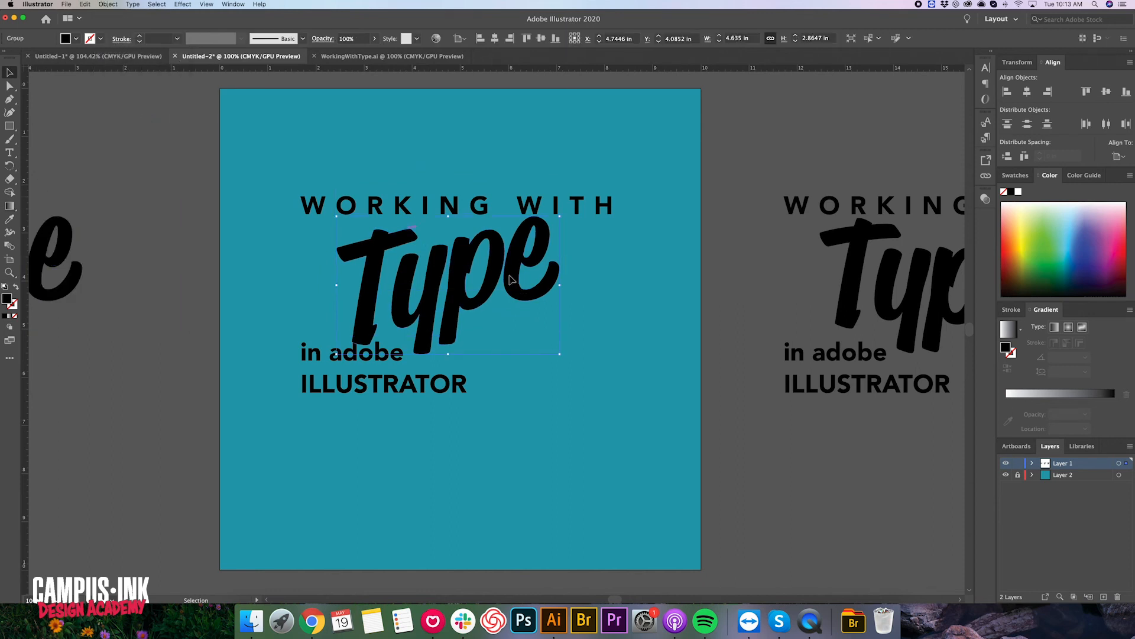
left_click_drag(559, 356, 580, 370)
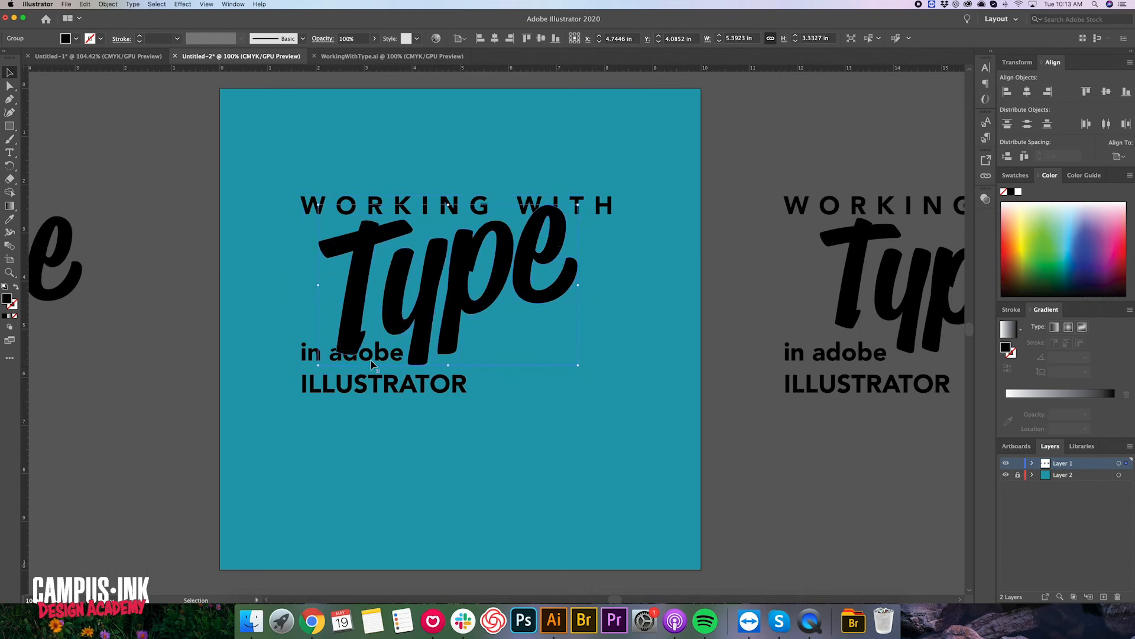
Move "in adobe" and "ILLUSTRATOR" down and "WORKING WITH" up to clear space around the "Type" lettering
left_click(320, 389)
left_click_drag(318, 389, 318, 463)
left_click_drag(310, 210, 311, 161)
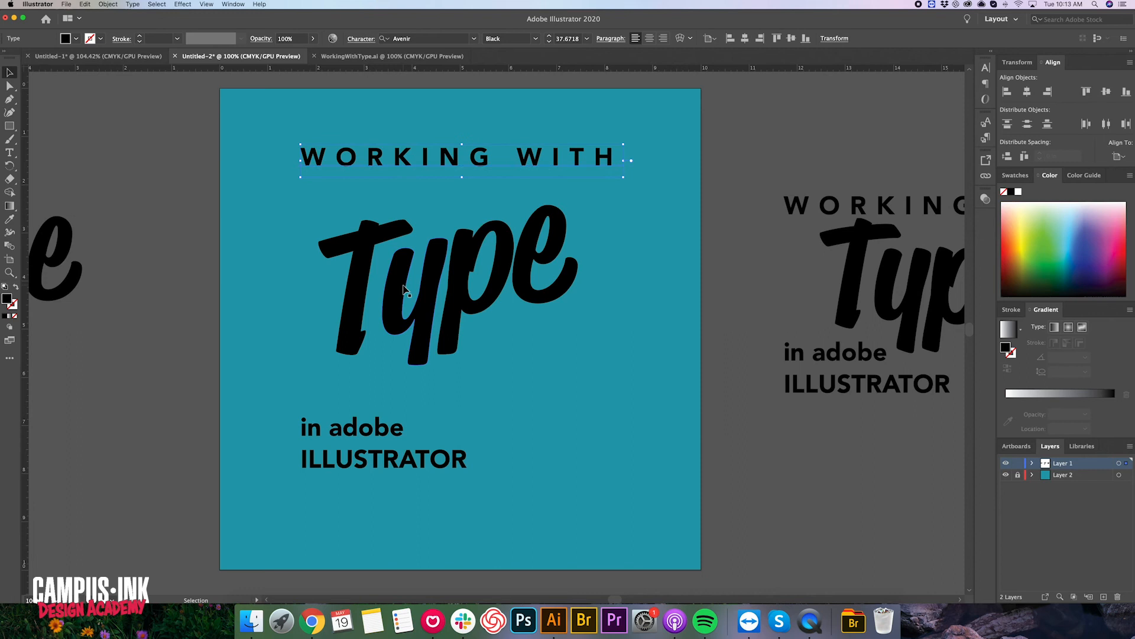
Duplicate the expanded "Type" lettering slightly down and to the right, and send the copy to the back
left_click(427, 274)
left_click_drag(427, 274, 437, 294)
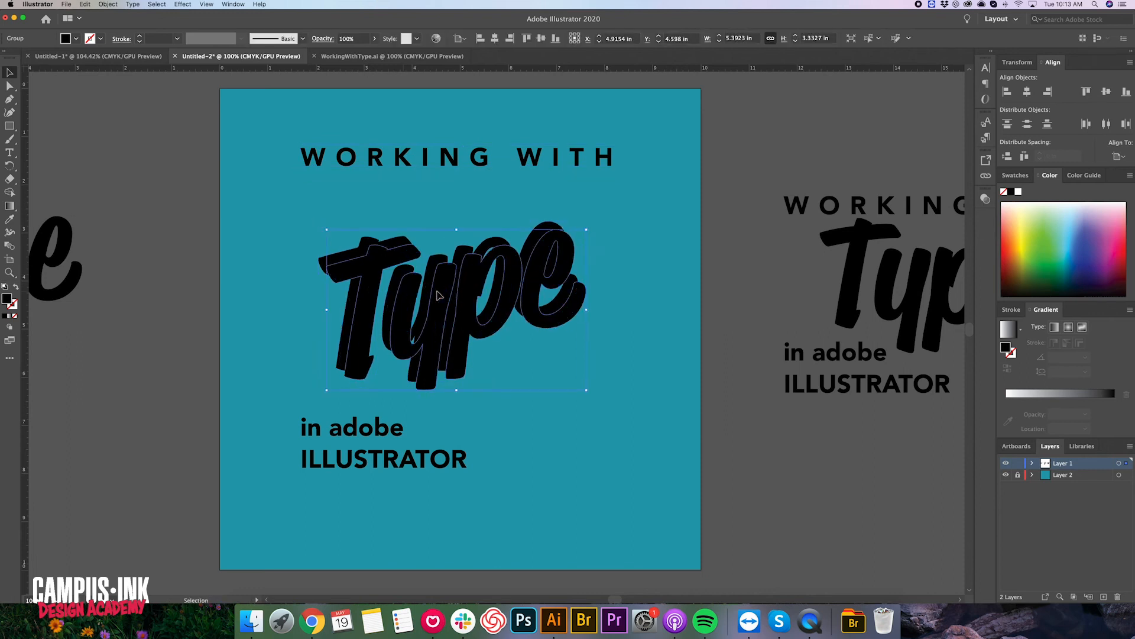
left_click(113, 5)
mouse_move(119, 24)
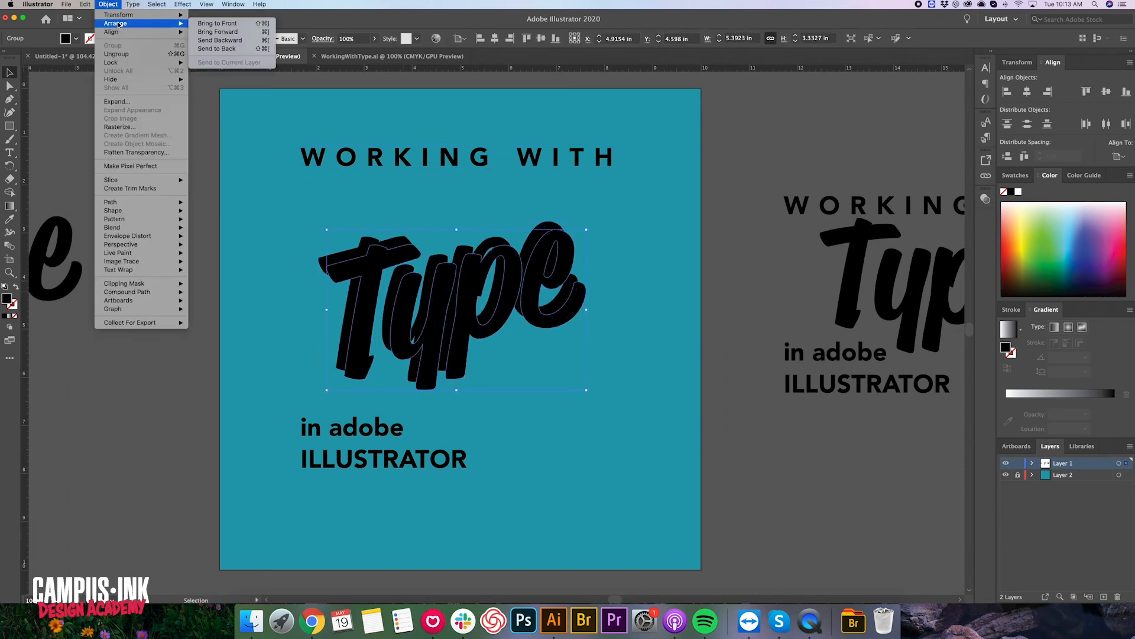
left_click(228, 46)
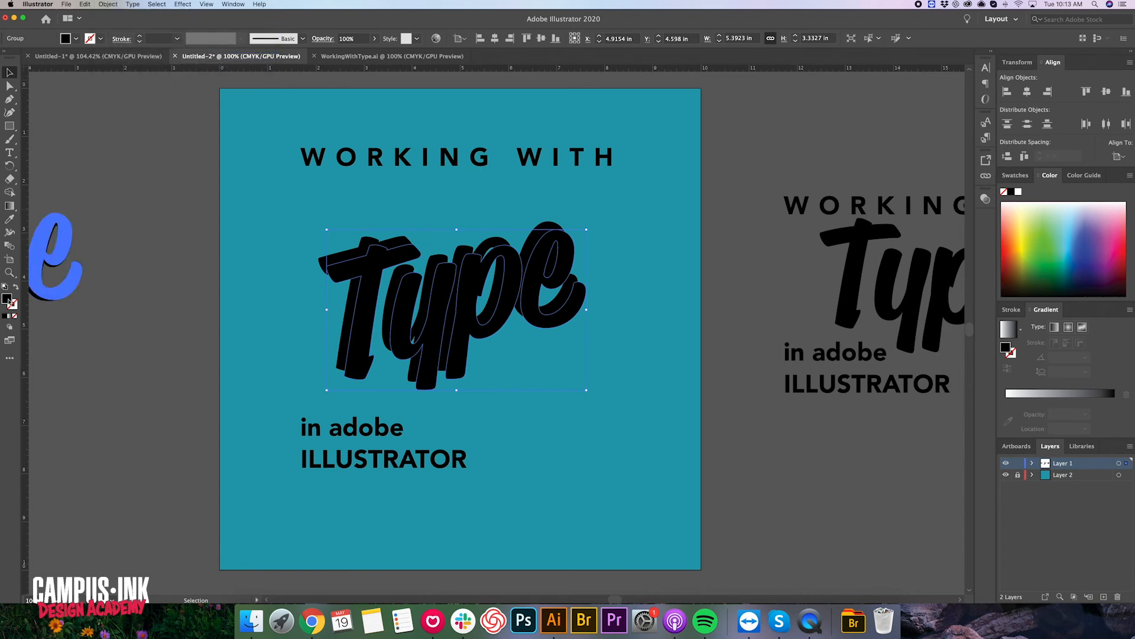
Sample the teal background for the rear "Type" copy and lighten its fill to 68D7E0
left_click(9, 219)
left_click(271, 189)
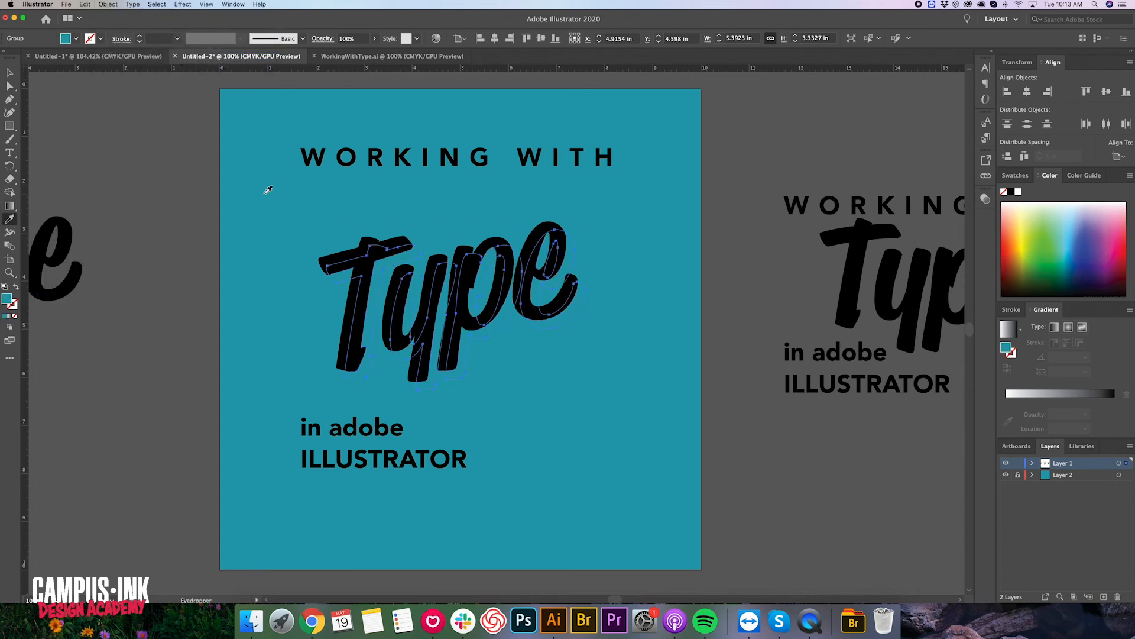
double_click(19, 303)
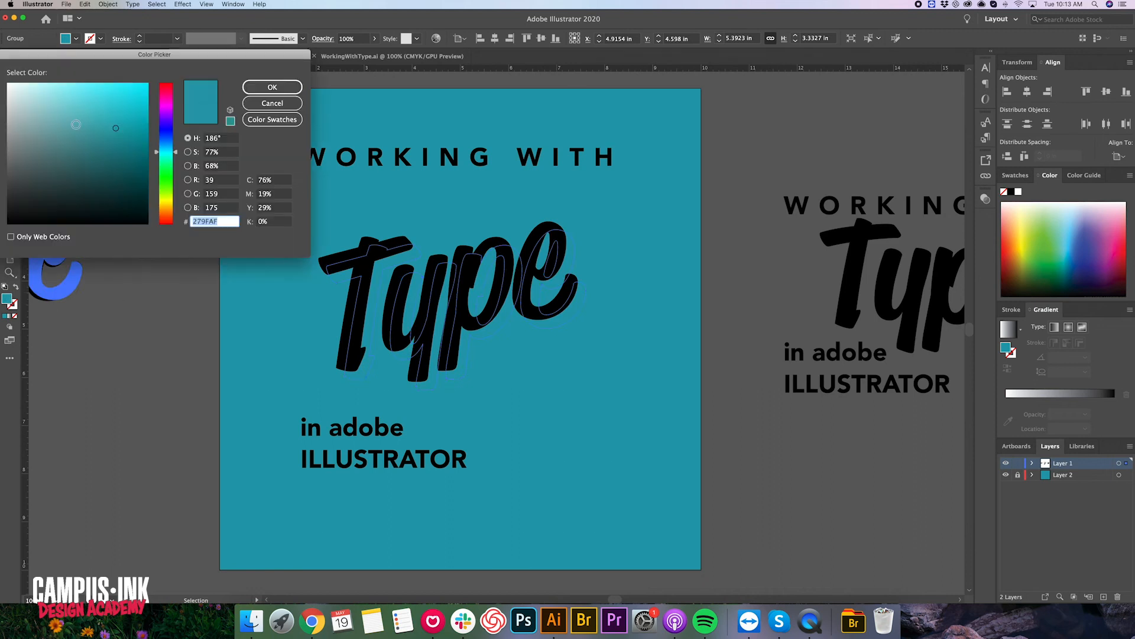
left_click(94, 94)
left_click(269, 87)
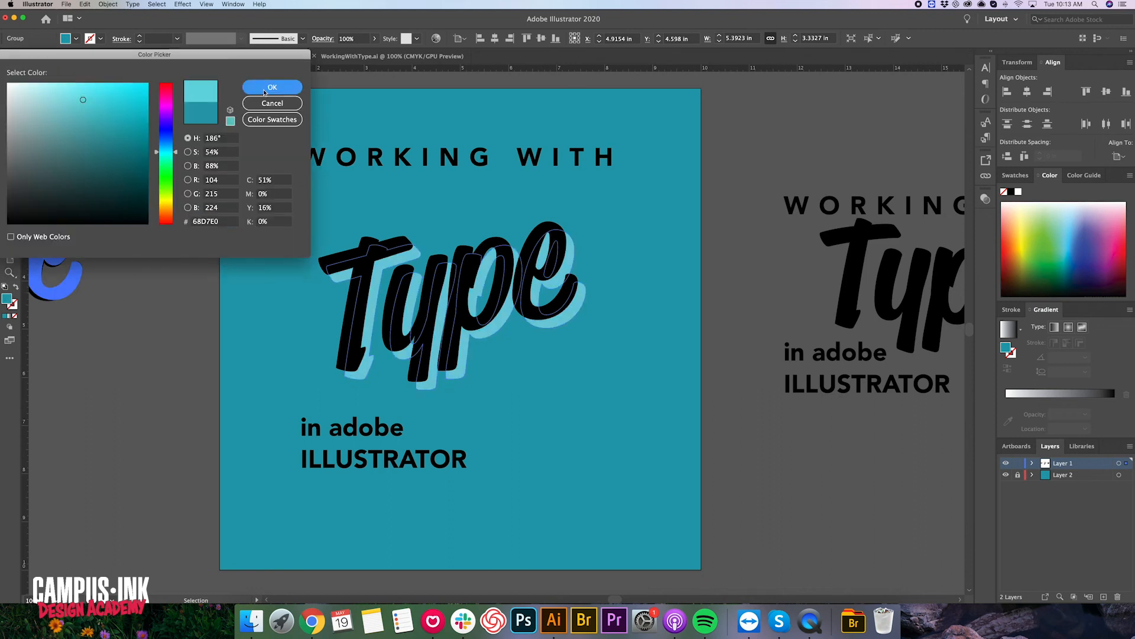
Fill the front "Type" lettering with white
left_click(10, 73)
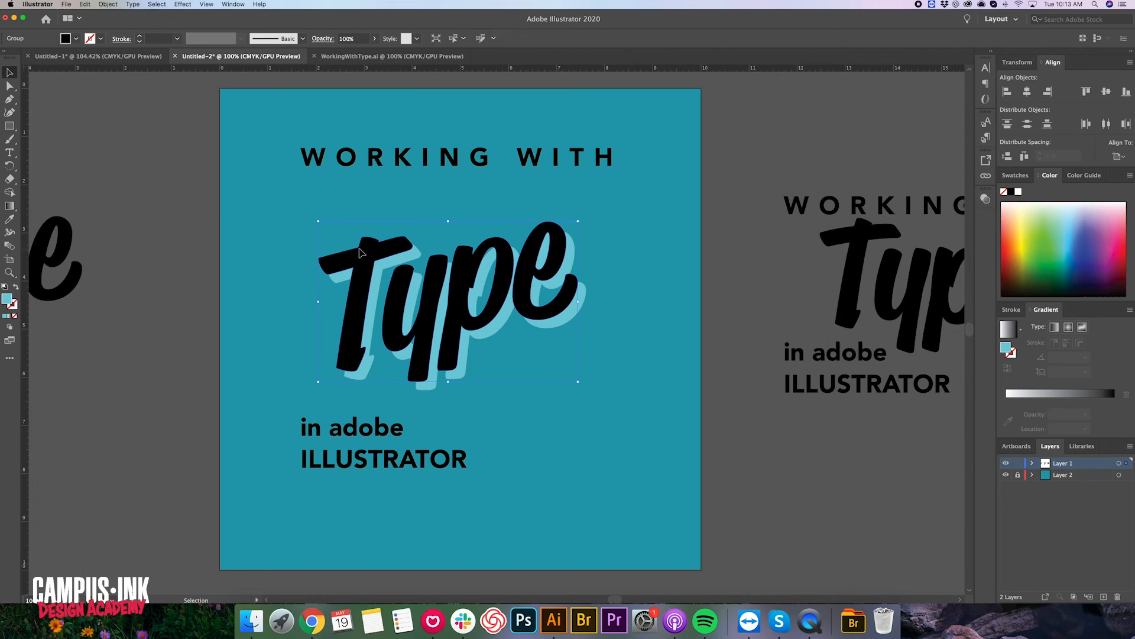
left_click(367, 249)
double_click(20, 300)
left_click_drag(25, 85, 8, 83)
left_click(272, 87)
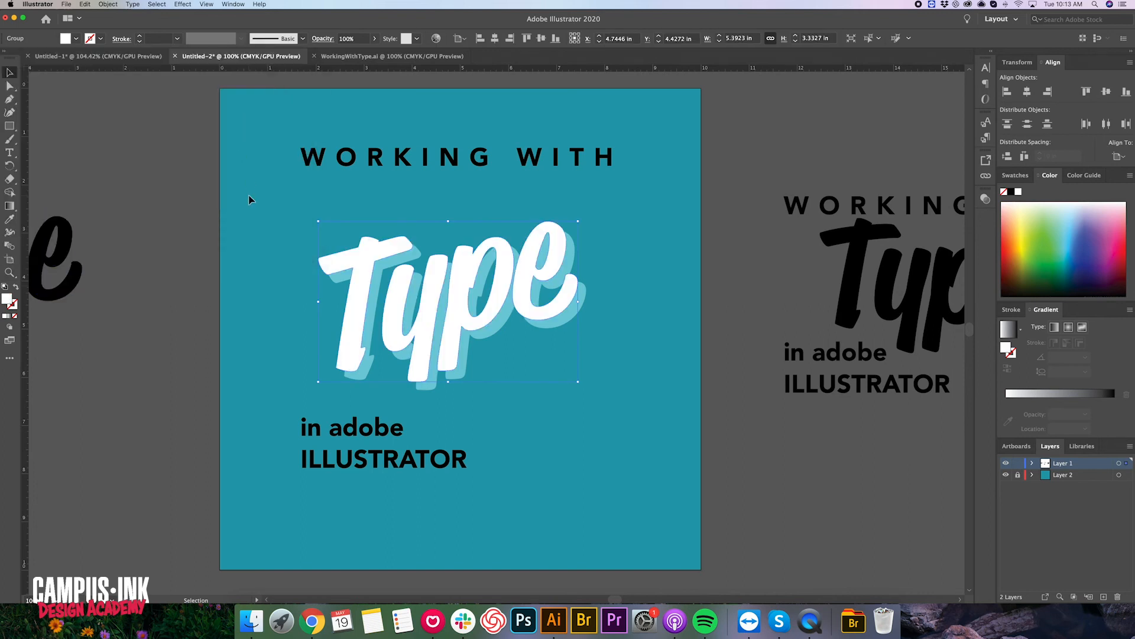
left_click(249, 200)
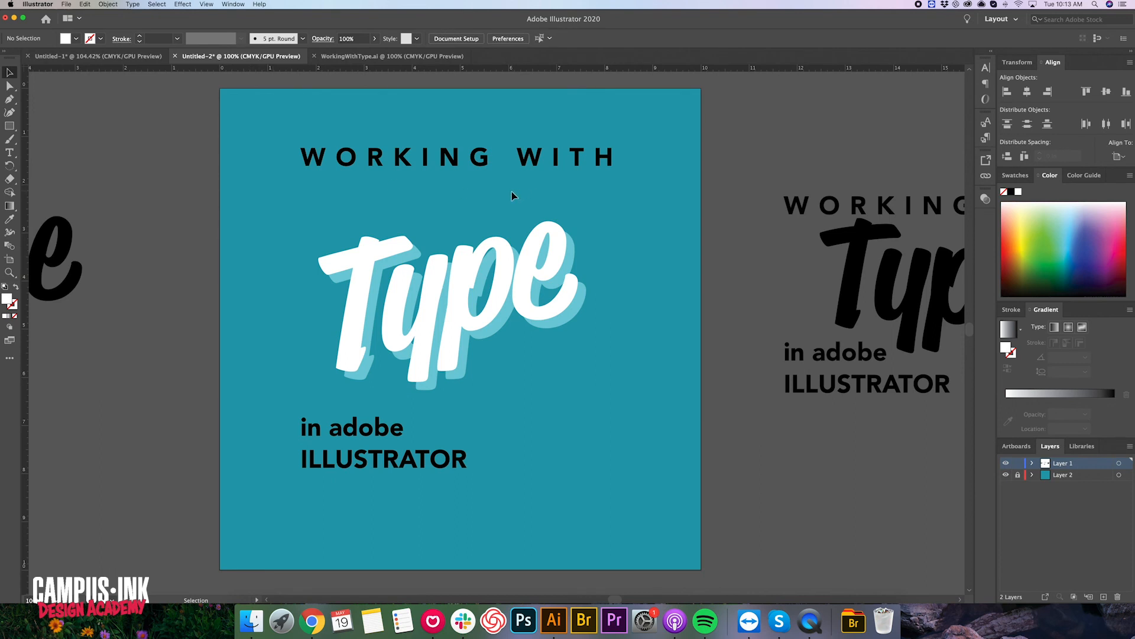
Group the white "Type" with its light teal shadow and center the group horizontally and vertically on the artboard
left_click(479, 162)
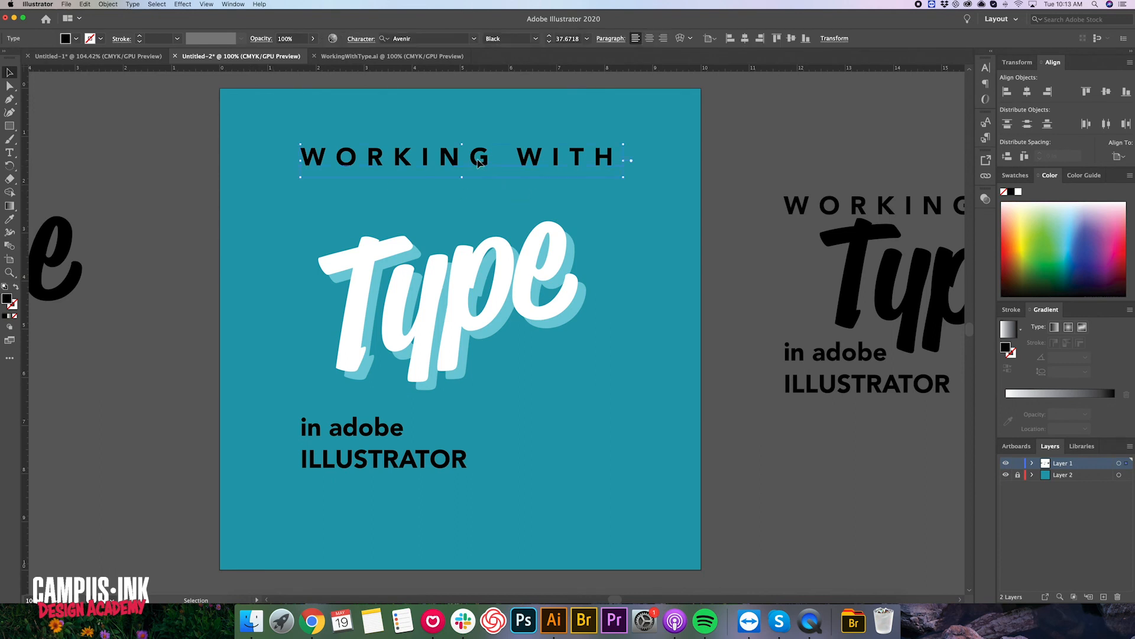
left_click(453, 203)
left_click_drag(614, 331, 612, 332)
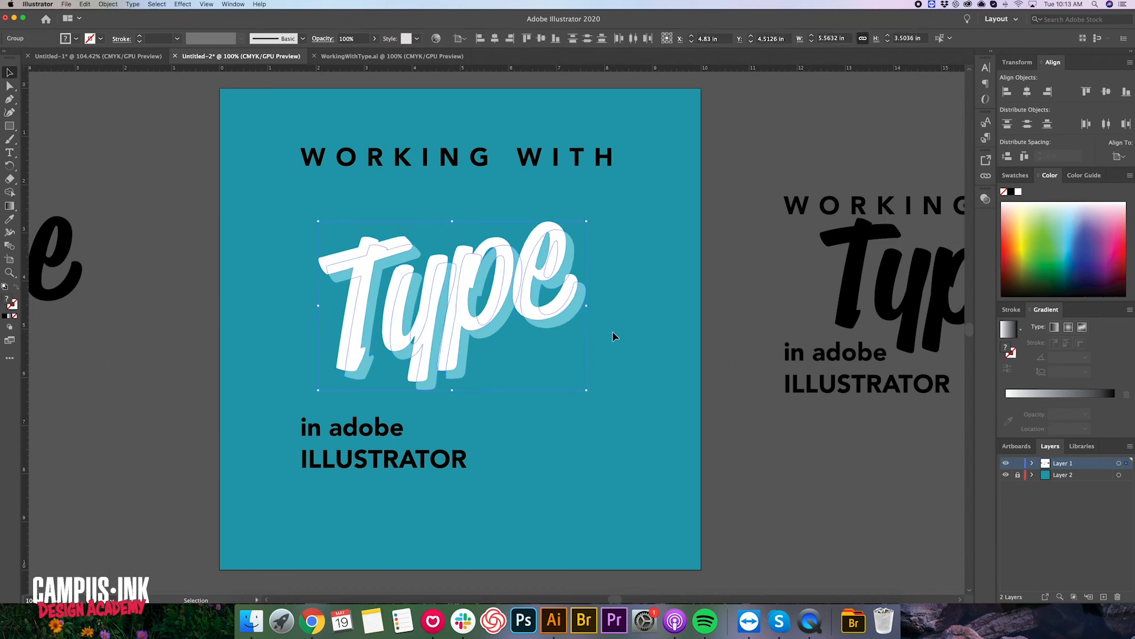
key("super+g")
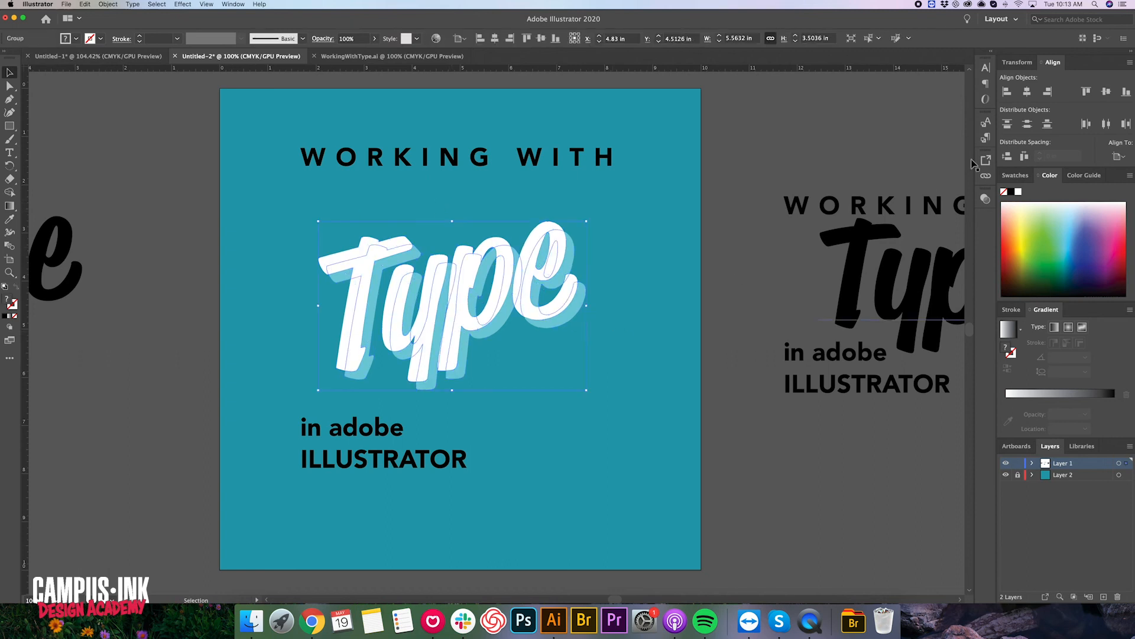
left_click(1027, 93)
left_click(1106, 92)
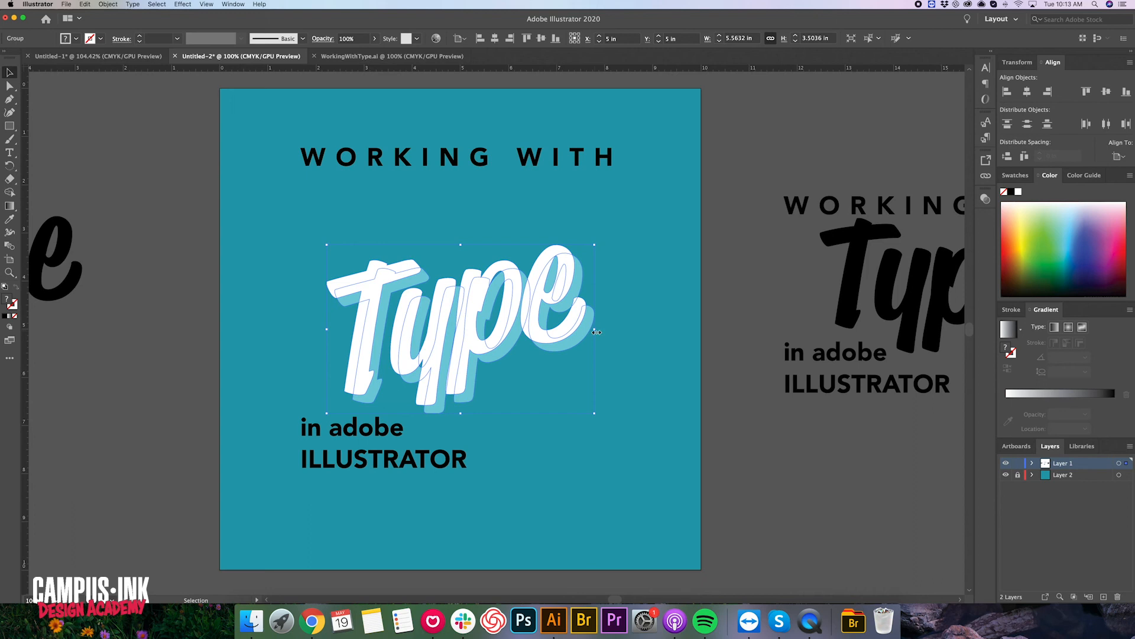
Place two vertical ruler guides at the left and right edges of the "Type" lettering group
left_click_drag(23, 340, 306, 351)
left_click_drag(328, 332, 326, 332)
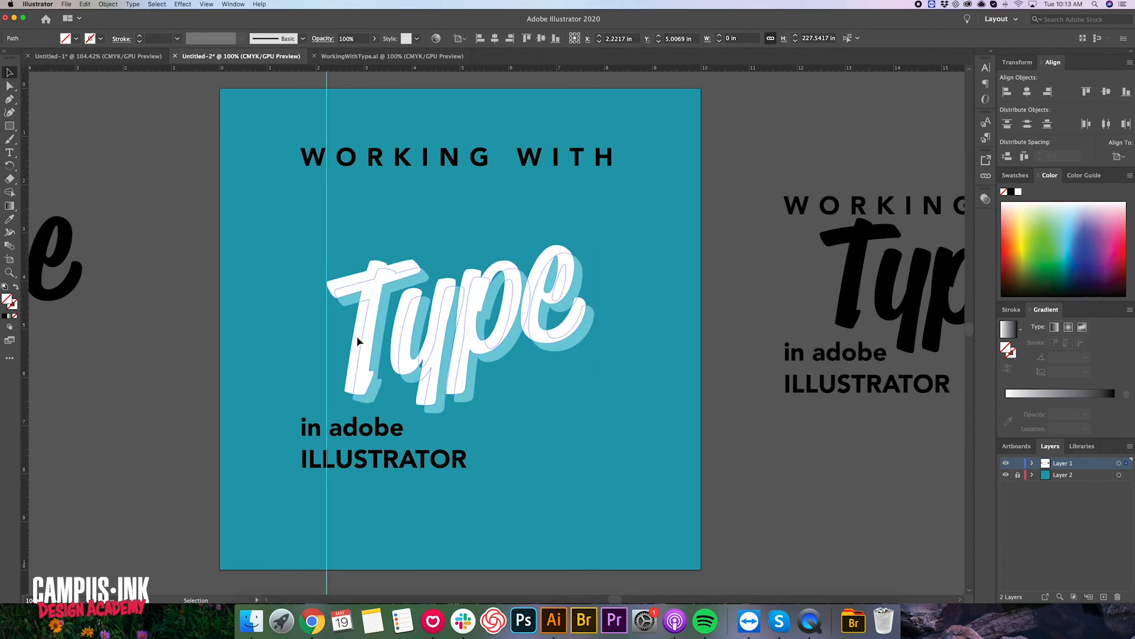
left_click_drag(27, 358, 595, 337)
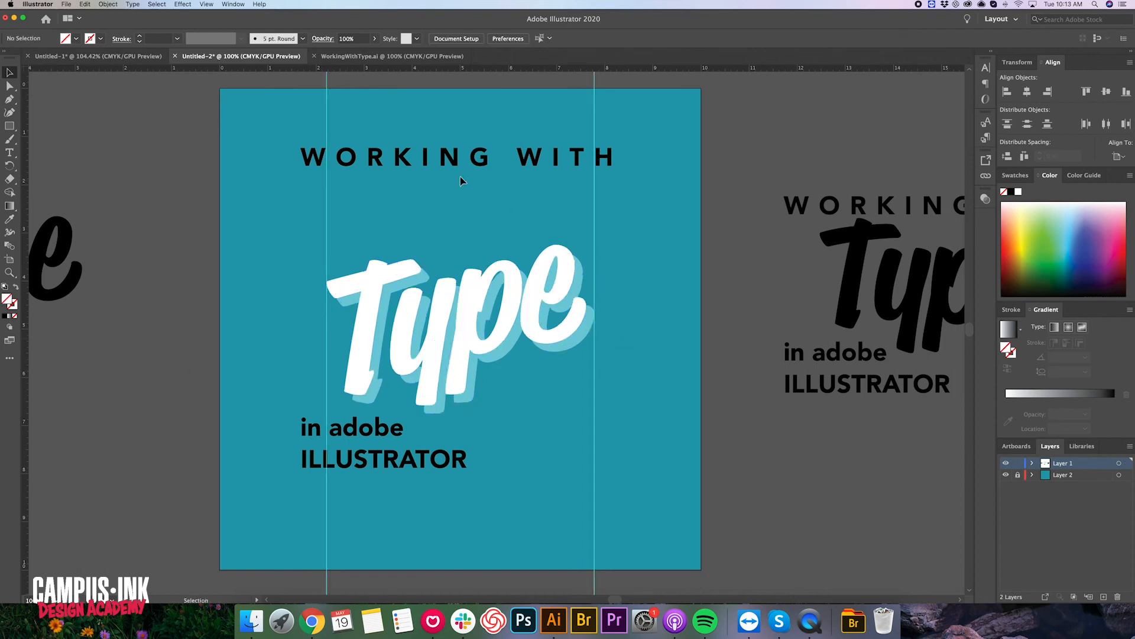
Move "WORKING WITH" just above "Type" and scale it down to about 33 pt, and expand both black text objects into shapes
left_click_drag(426, 163, 445, 241)
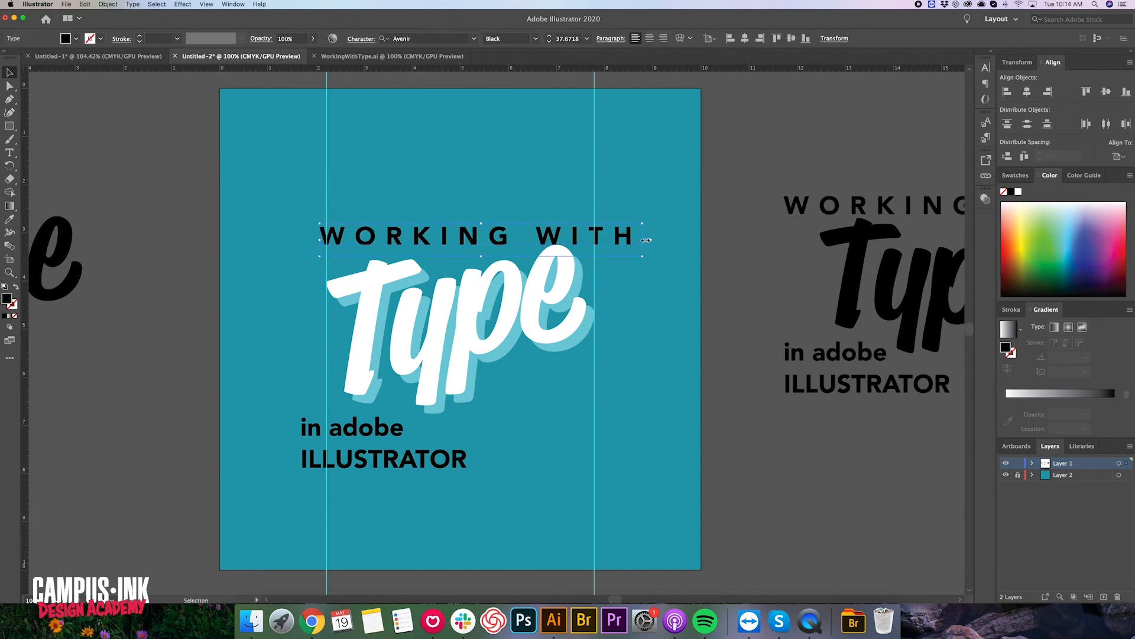
left_click_drag(635, 241, 624, 241)
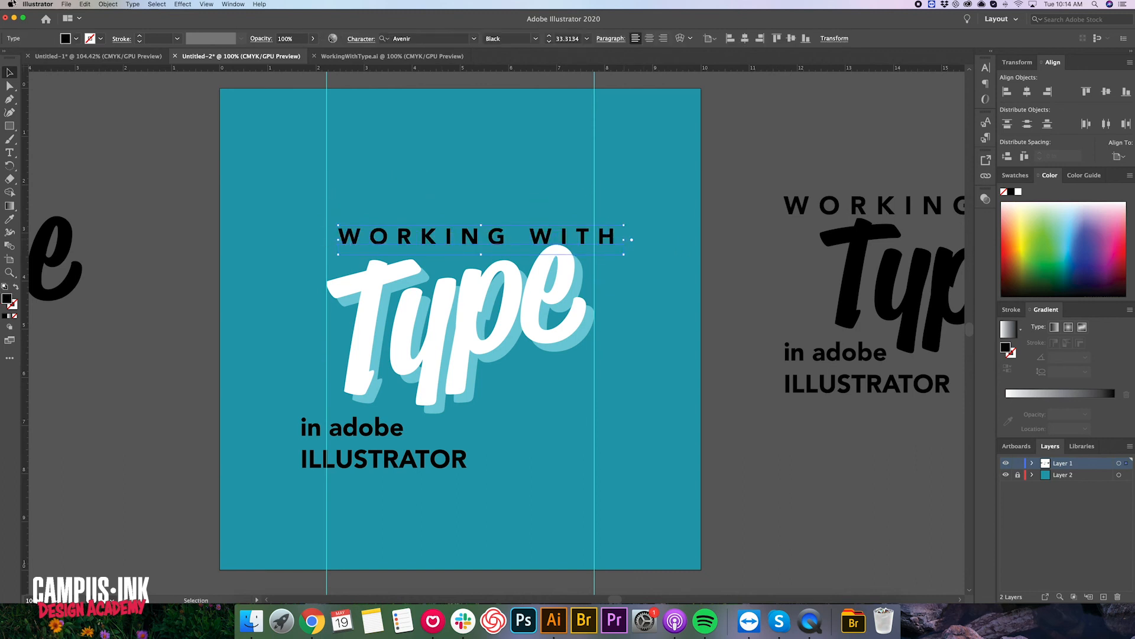
left_click(380, 467, "shift")
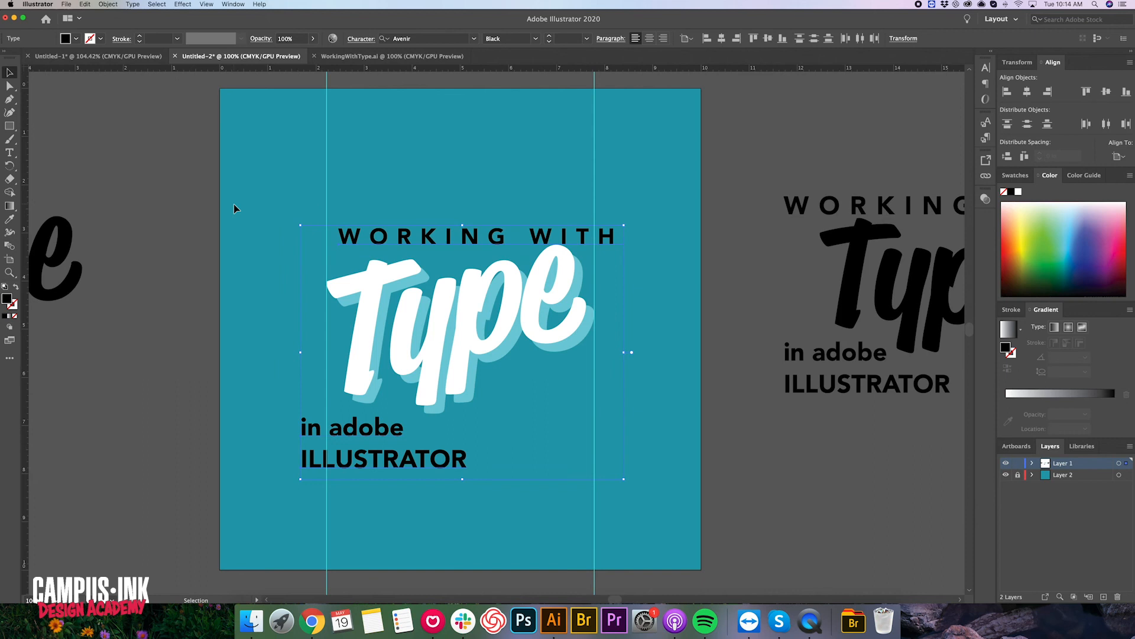
left_click(118, 4)
left_click(136, 101)
Fit "WORKING WITH" between the two guides and lower it slightly so it overlaps the top of "Type"
left_click(405, 247)
left_click_drag(474, 242, 453, 242)
left_click_drag(603, 238, 595, 238)
left_click(594, 239, "shift")
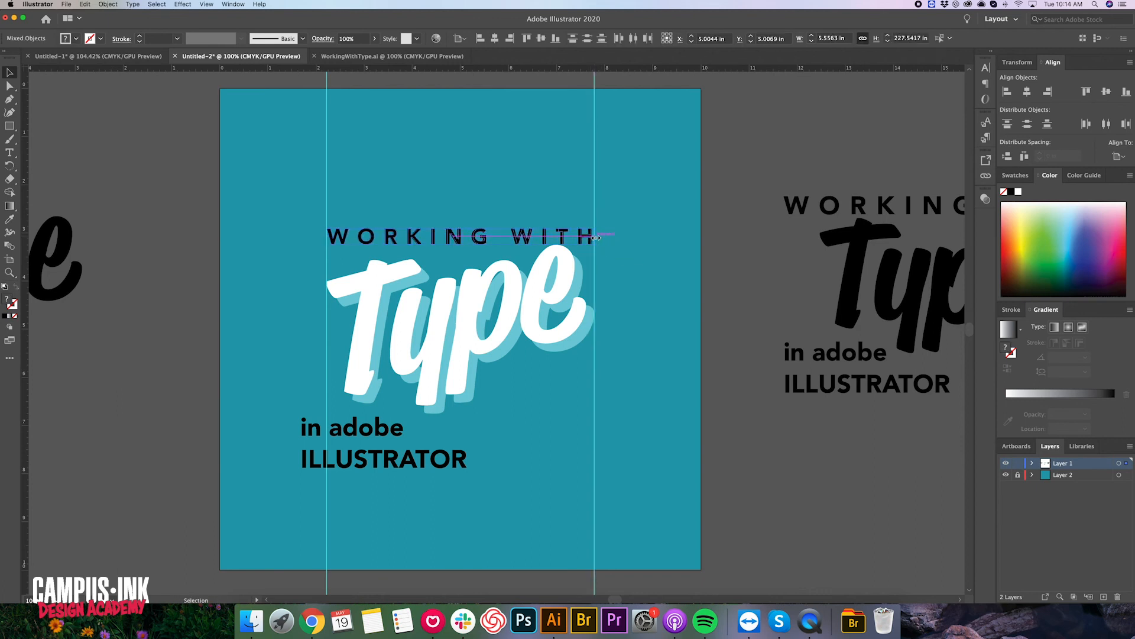
left_click(611, 242)
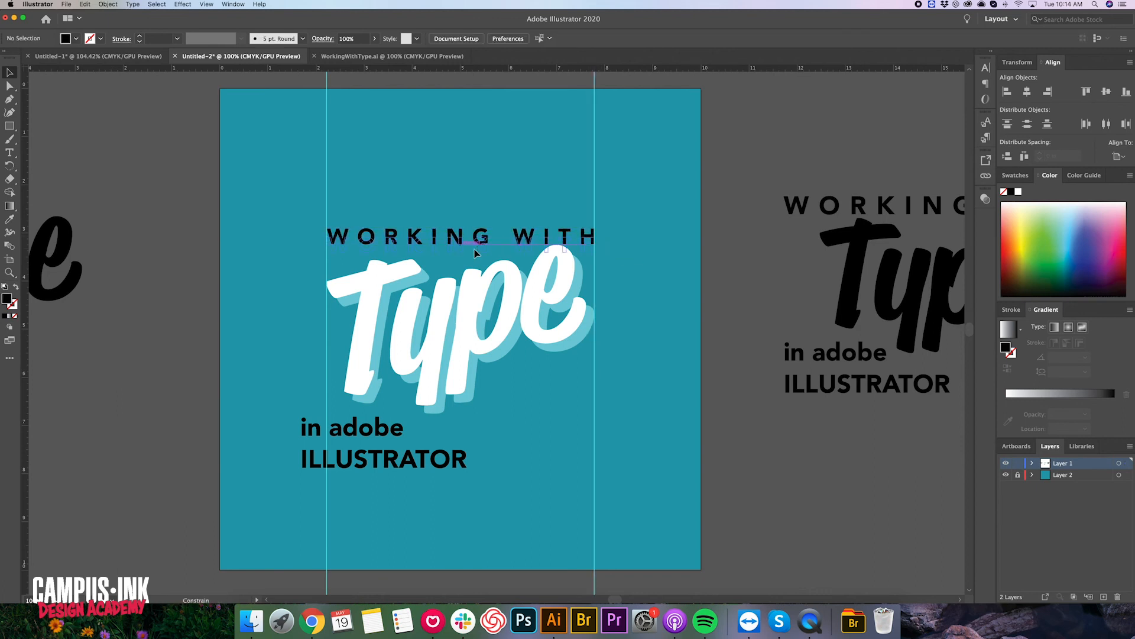
left_click_drag(474, 250, 474, 262)
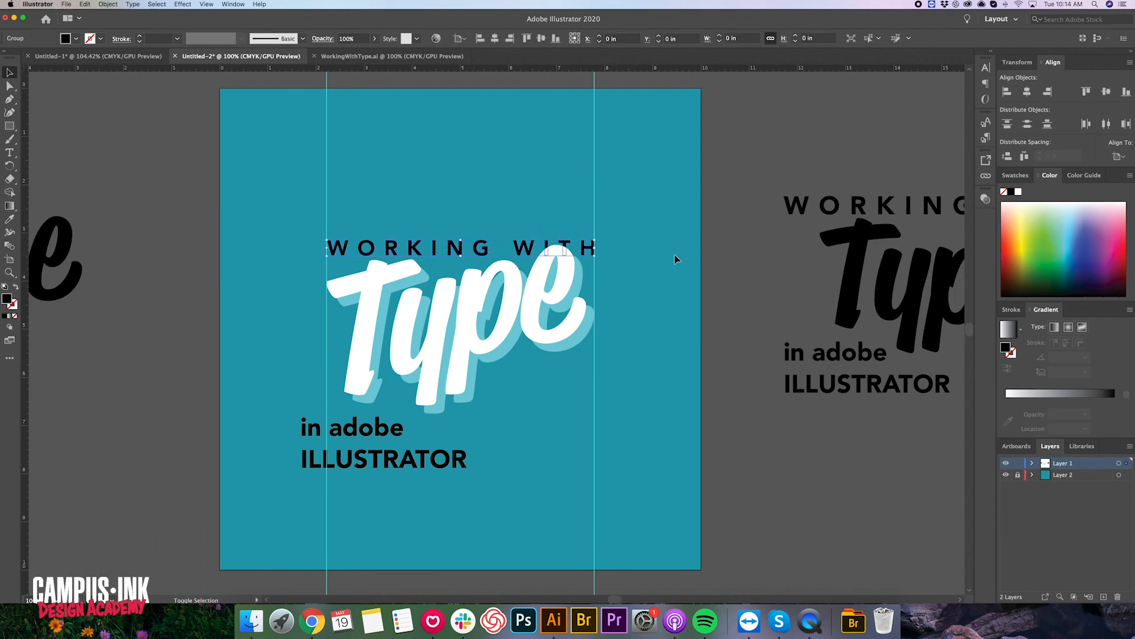
Bring "WORKING WITH" and the "in adobe ILLUSTRATOR" lettering to the front of the artwork
left_click(401, 454, "shift")
left_click(108, 5)
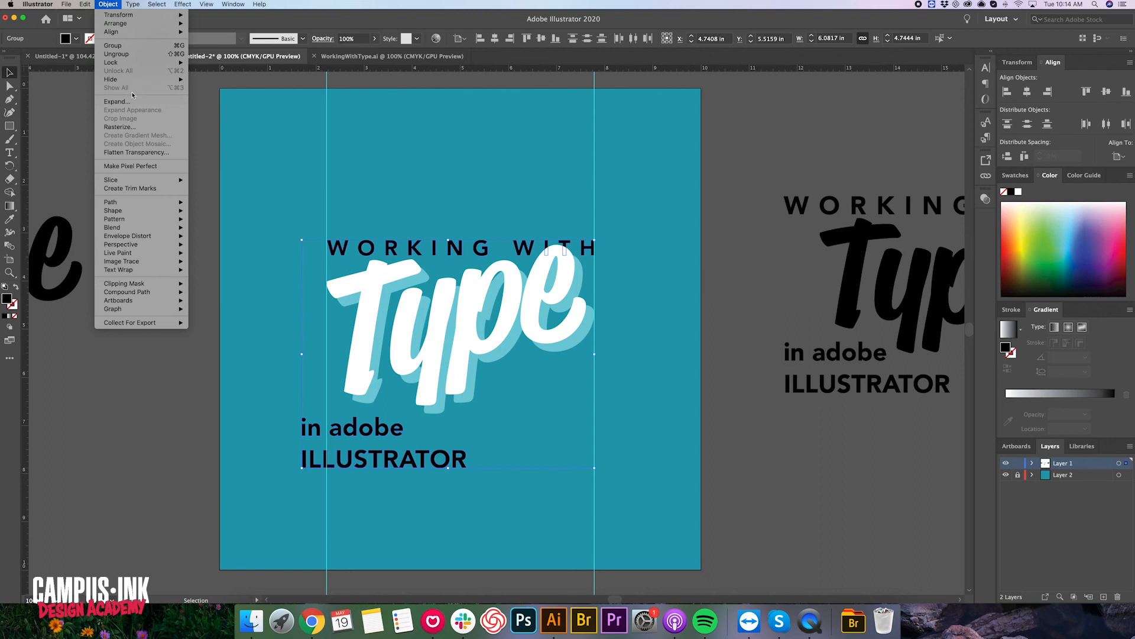
mouse_move(129, 24)
left_click(222, 24)
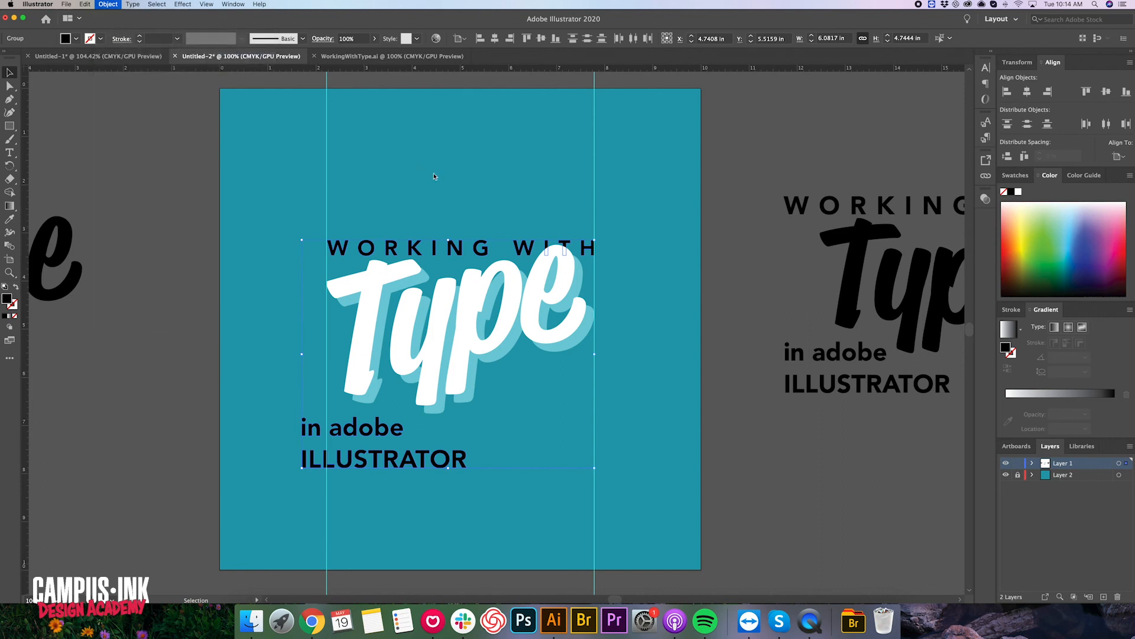
left_click(411, 196)
Move "in adobe" to the lower right of "Type" and scale "ILLUSTRATOR" to span the two guides
left_click_drag(355, 436, 532, 389)
left_click_drag(399, 458, 424, 444)
left_click_drag(493, 451, 596, 452)
left_click_drag(328, 447, 327, 447)
Scale "in adobe" to end at the right guide, and move it up with "ILLUSTRATOR" to overlap the bottom of "Type"
left_click_drag(502, 382, 480, 428)
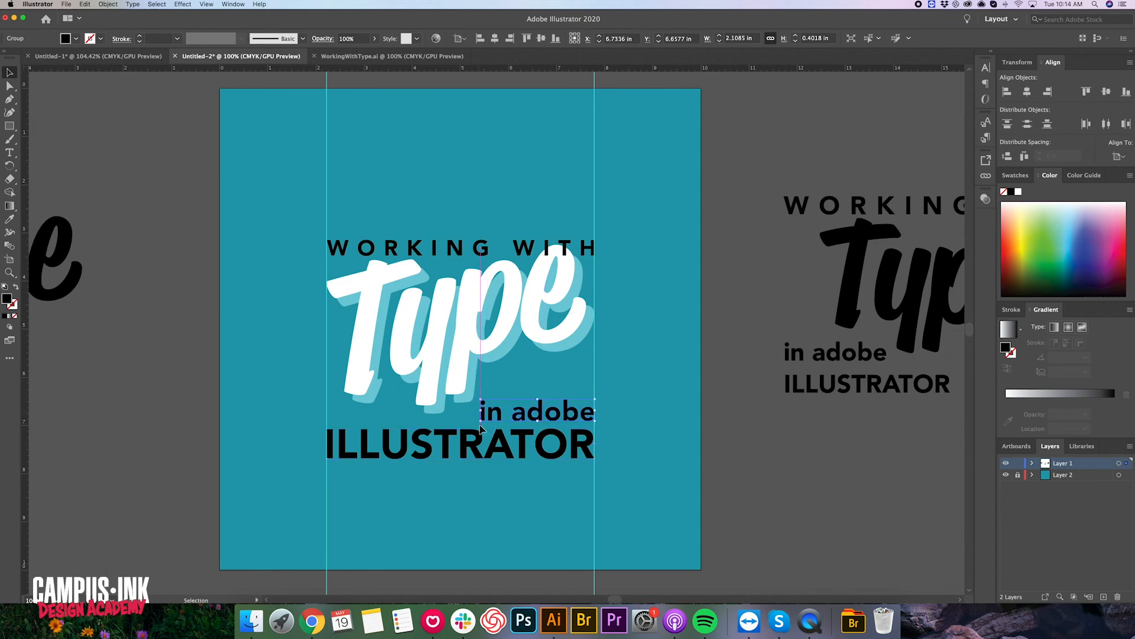
left_click_drag(550, 488, 521, 416)
left_click(537, 468)
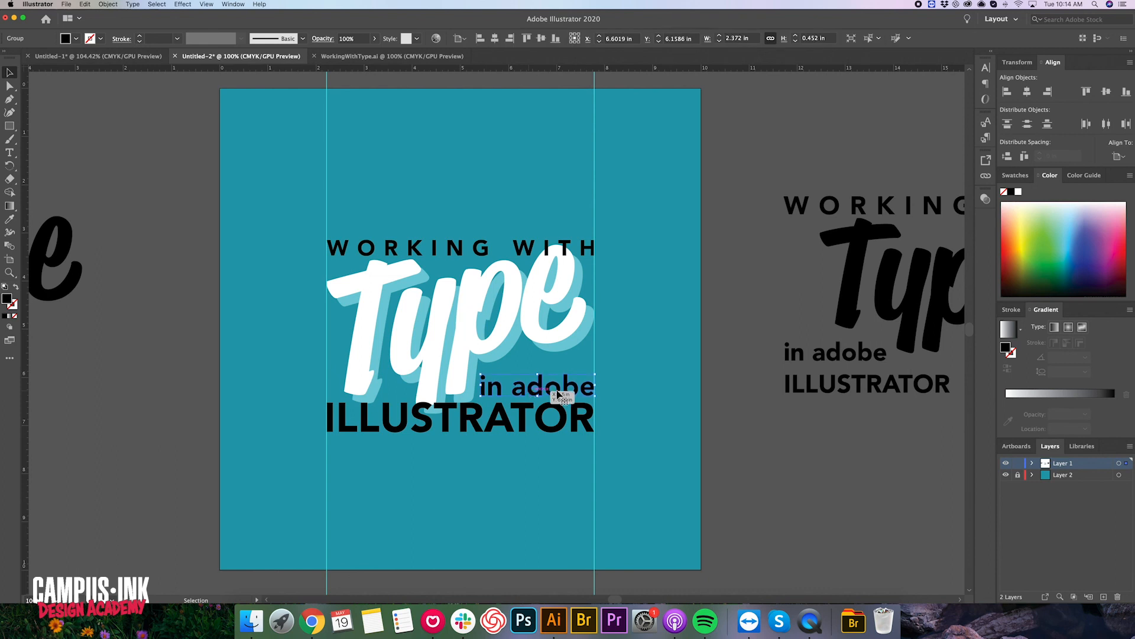
Sample the teal background for all the black lettering on the artboard and darken its fill to RGB 22, 107, 114
left_click(585, 416)
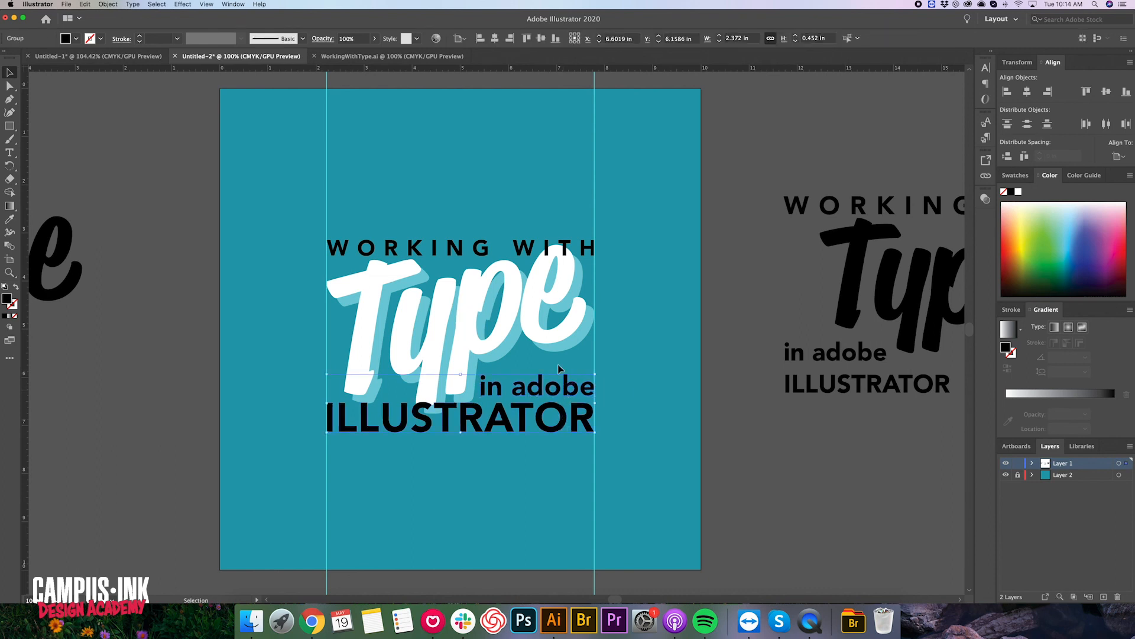
left_click(523, 251, "shift")
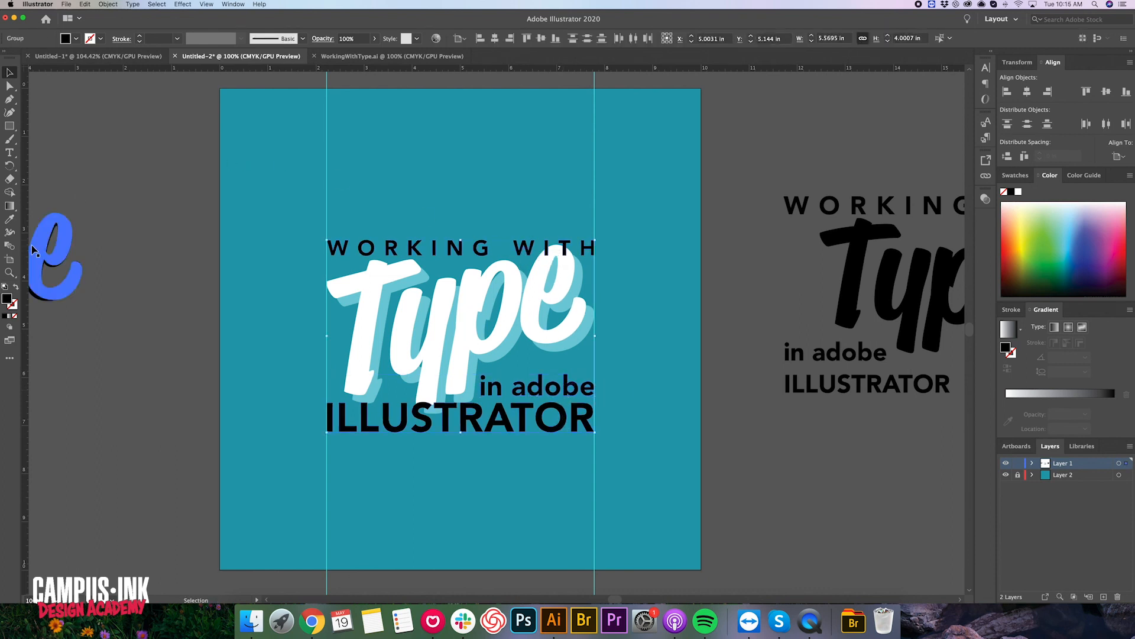
left_click(10, 219)
left_click(292, 175)
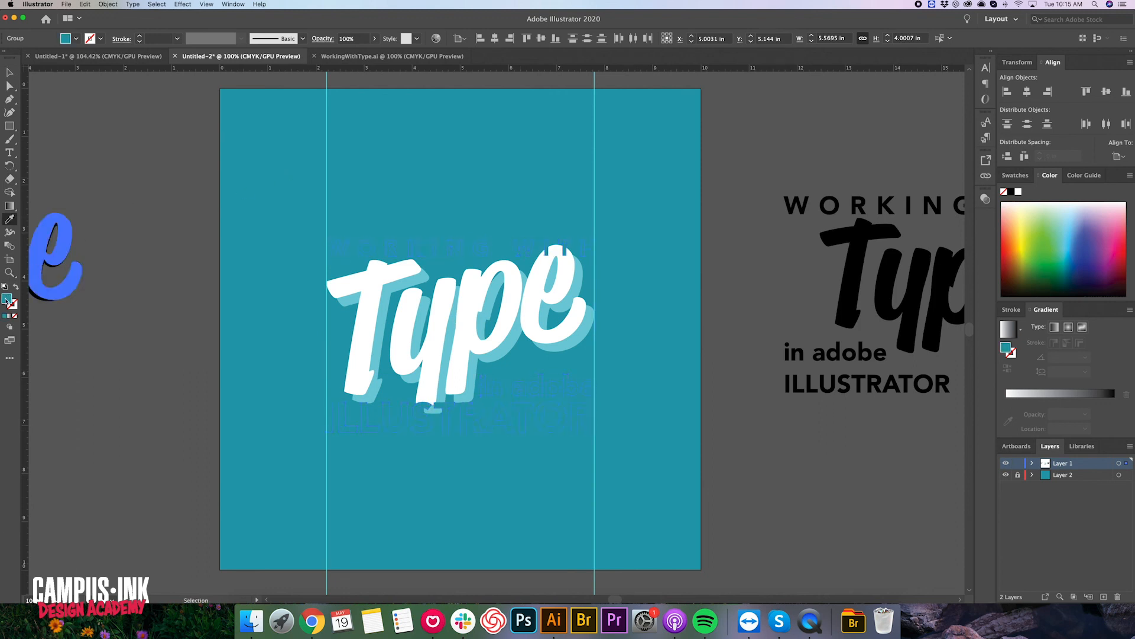
double_click(6, 299)
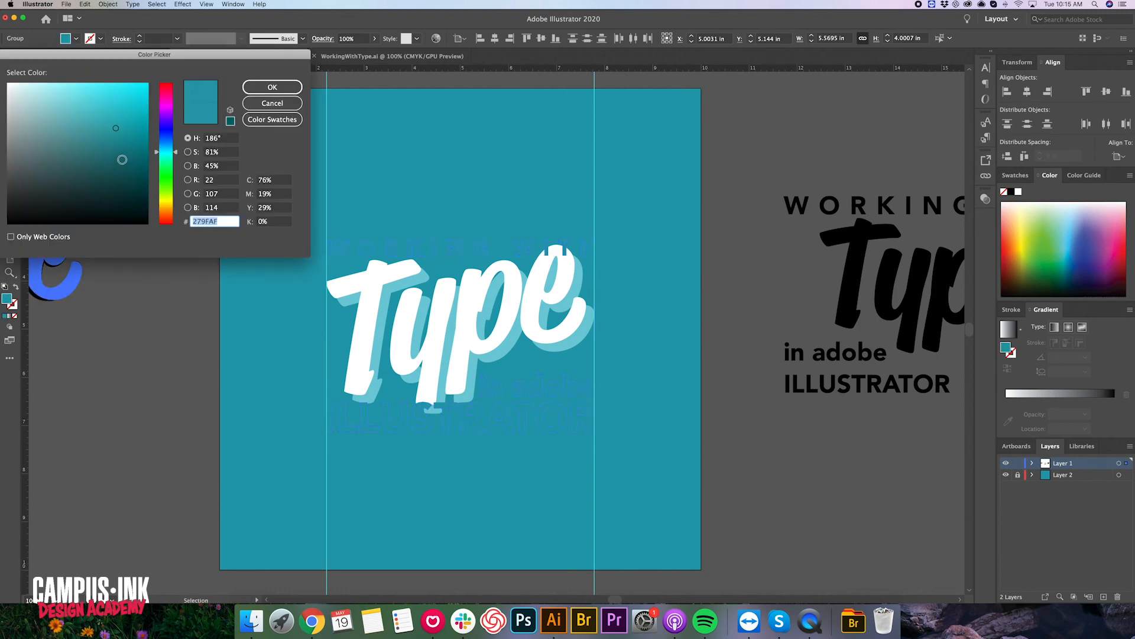
left_click(122, 160)
left_click(250, 87)
key("v")
Delete the two vertical guides beside the lettering
left_click(280, 112)
left_click_drag(667, 217, 665, 216)
key("Delete")
Compare the finished lettering with the reference design in WorkingWithType.ai and return to the Untitled-2 document
left_click(392, 58)
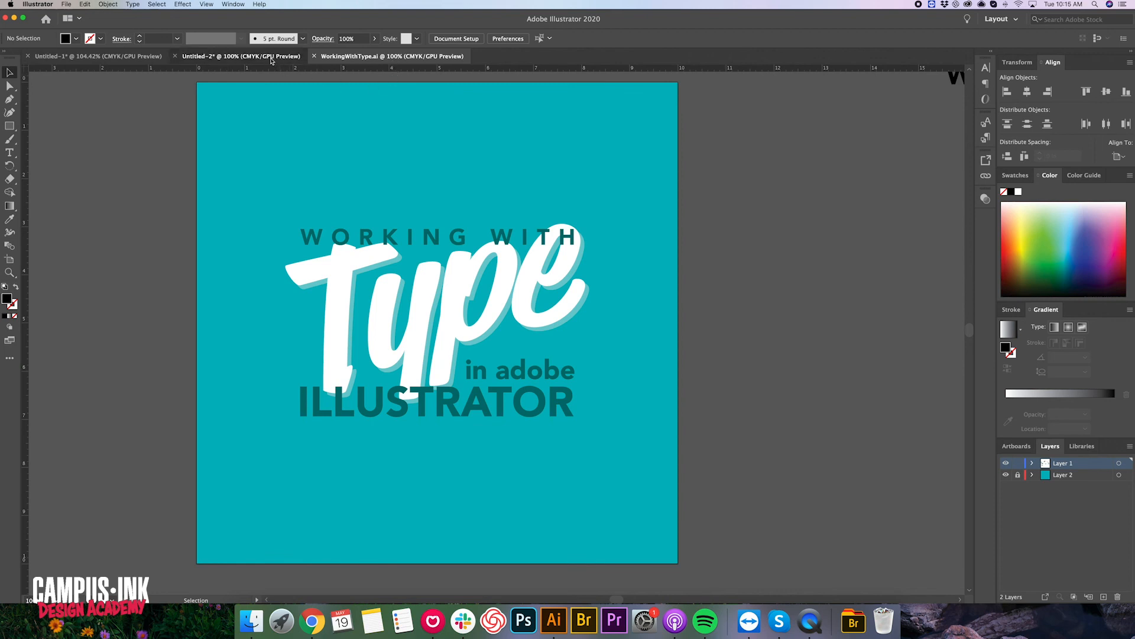
left_click(272, 60)
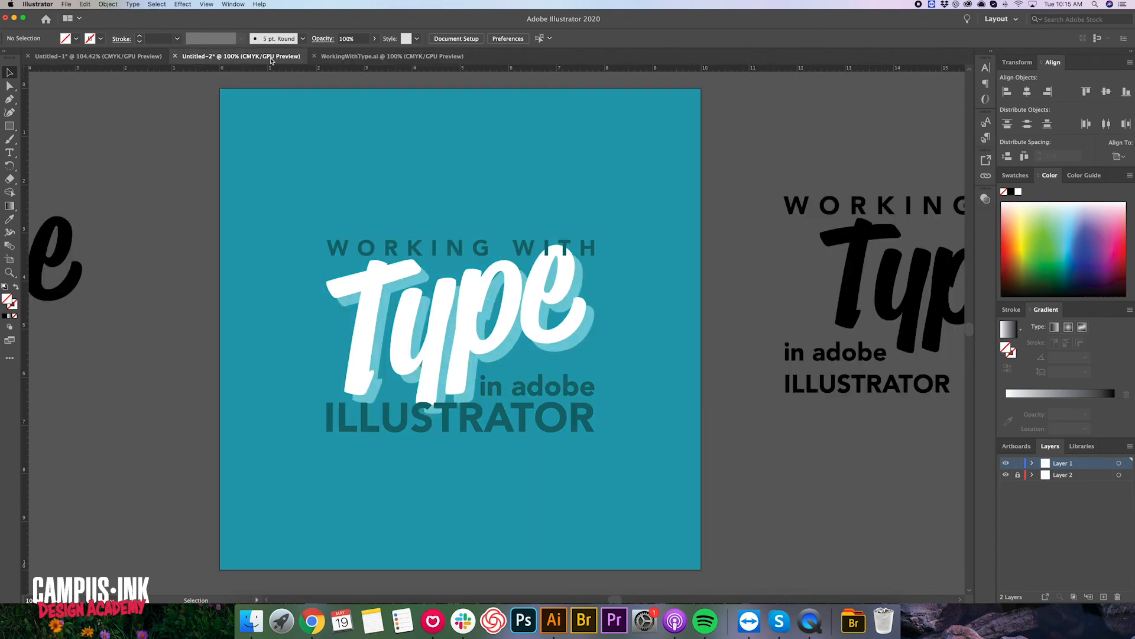
left_click(371, 58)
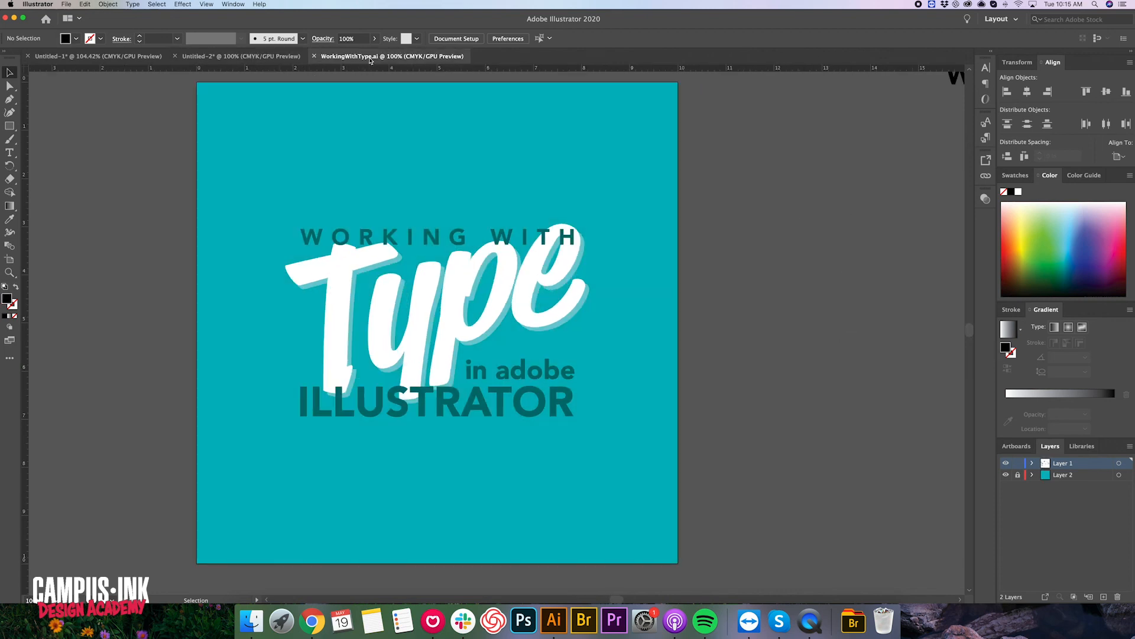
left_click(268, 57)
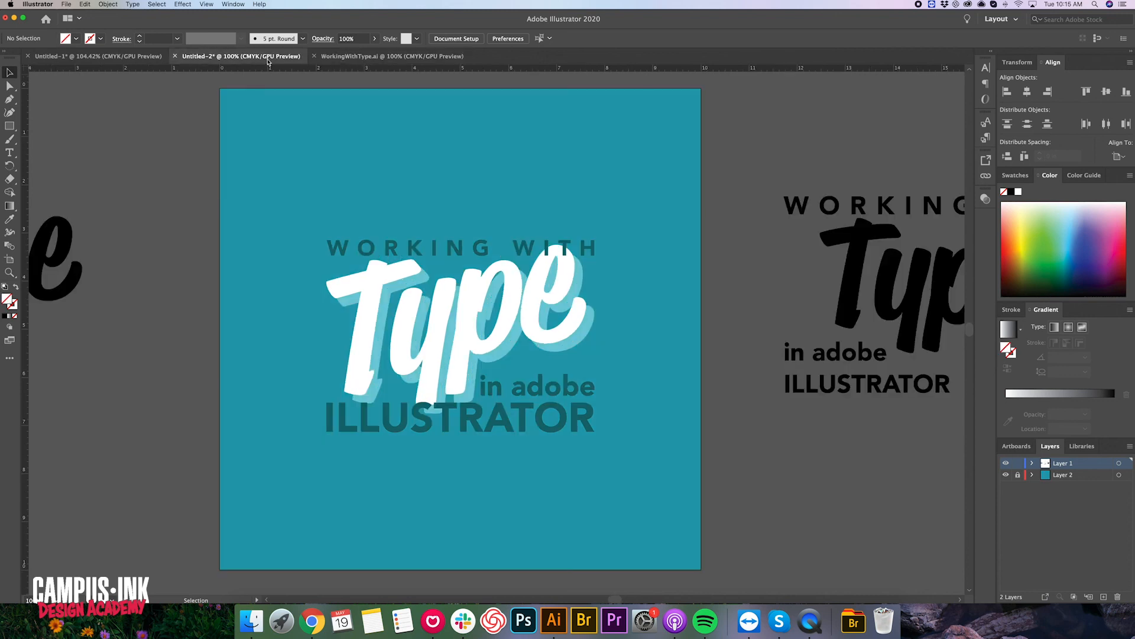